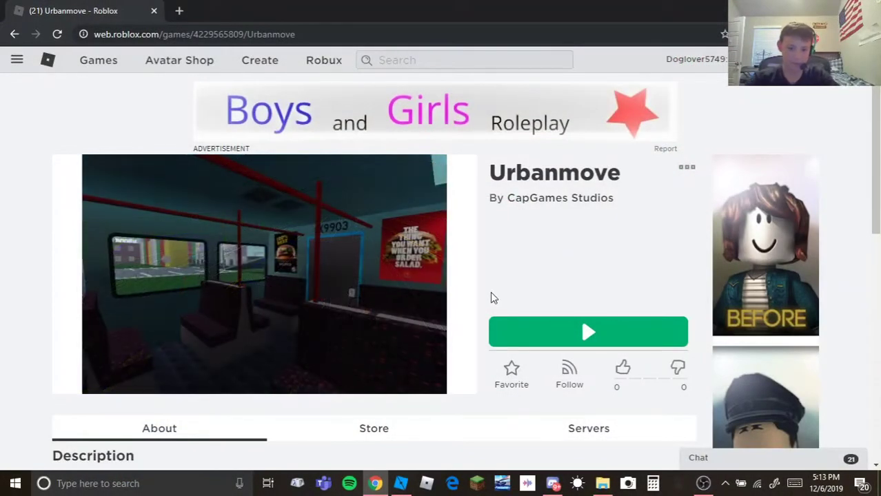
# Switch to Roblox Studio and move to an open stretch of grass in the Urbanmove place
pyautogui.click(402, 483)
pyautogui.moveTo(485, 342); pyautogui.dragTo(491, 344, button='right')
pyautogui.press('f')
pyautogui.press('w')
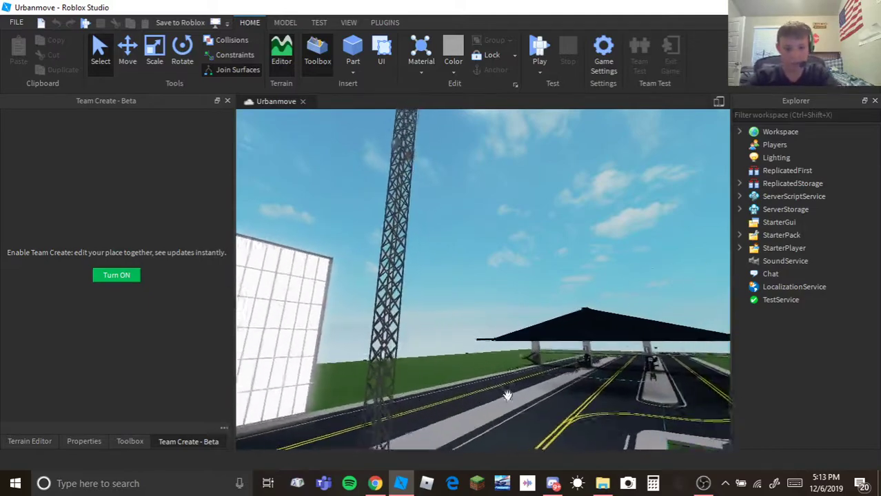
pyautogui.moveTo(494, 387); pyautogui.dragTo(518, 365, button='right')
pyautogui.press('w')
pyautogui.press('w')
pyautogui.press('w')
pyautogui.press('s')
# Display the group models owned by CapGames Studios in the Toolbox
pyautogui.click(124, 443)
pyautogui.press('w')
pyautogui.click(88, 121)
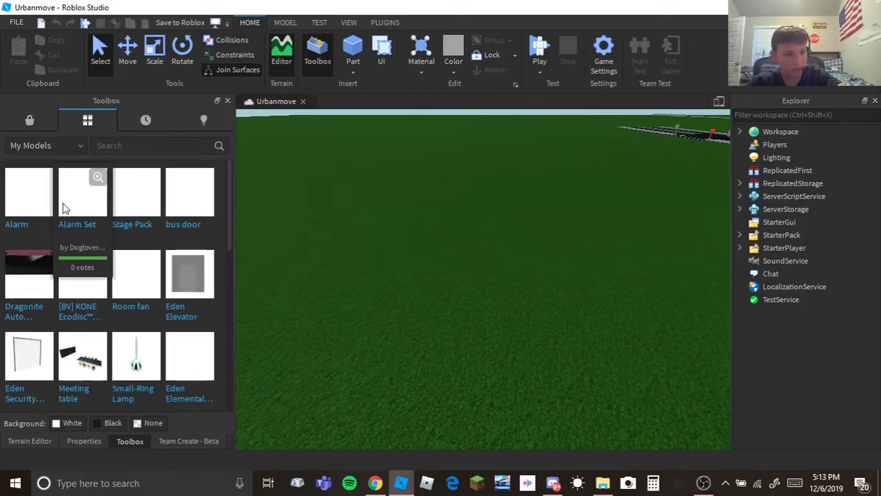
pyautogui.click(77, 147)
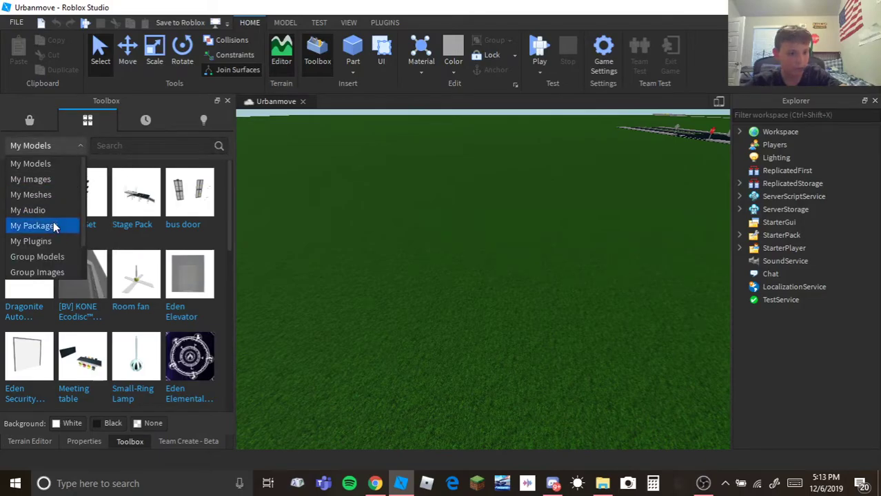
pyautogui.click(62, 255)
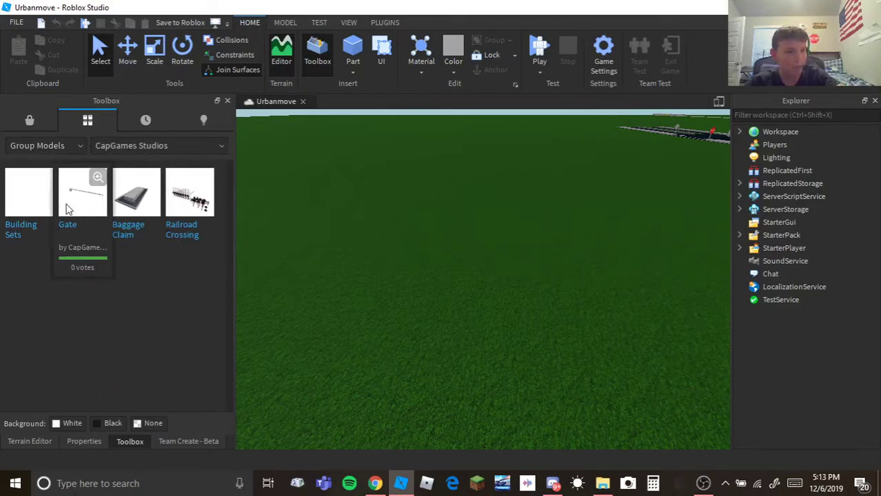
# Insert the Railroad Crossing model onto the empty grass
pyautogui.moveTo(241, 228); pyautogui.dragTo(488, 288)
pyautogui.press('w')
pyautogui.moveTo(488, 287); pyautogui.dragTo(489, 288, button='right')
pyautogui.scroll(-5, 488, 288)
# Ungroup the Railroad Crossing model and the nested model inside it so its parts become separate
pyautogui.rightClick(487, 285)
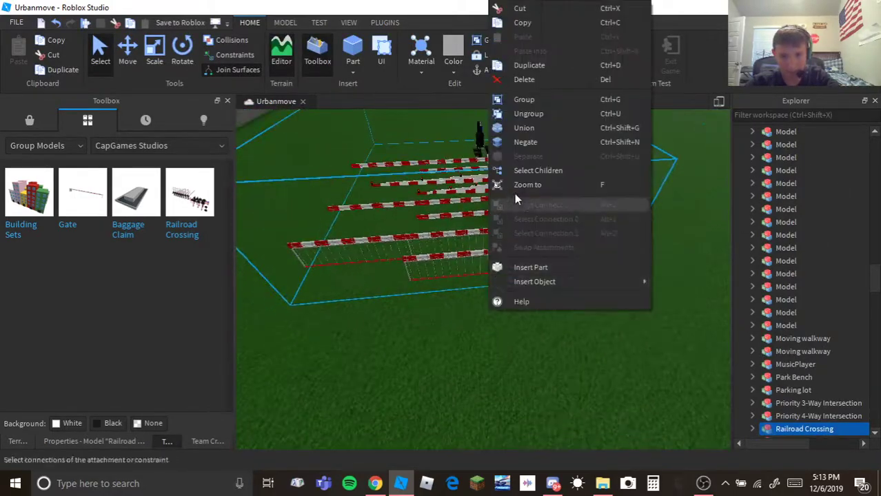
pyautogui.click(478, 113)
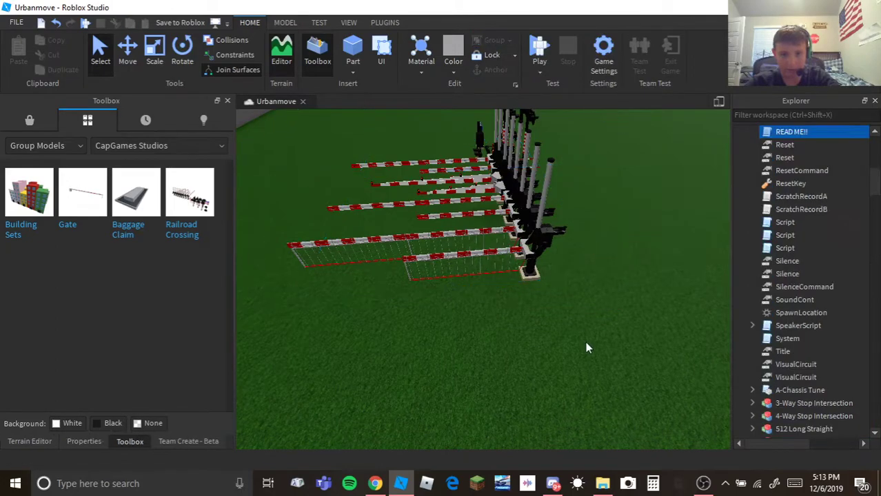
pyautogui.click(544, 210)
pyautogui.rightClick(544, 210)
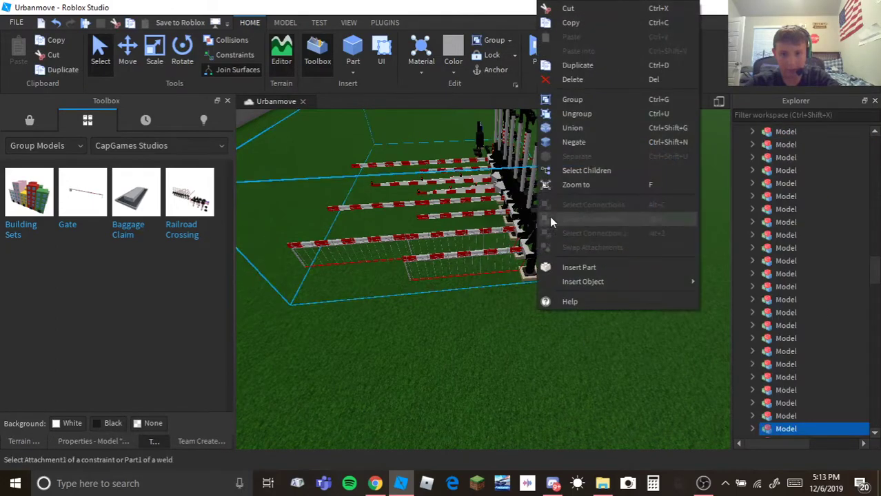
pyautogui.click(596, 114)
pyautogui.click(536, 240)
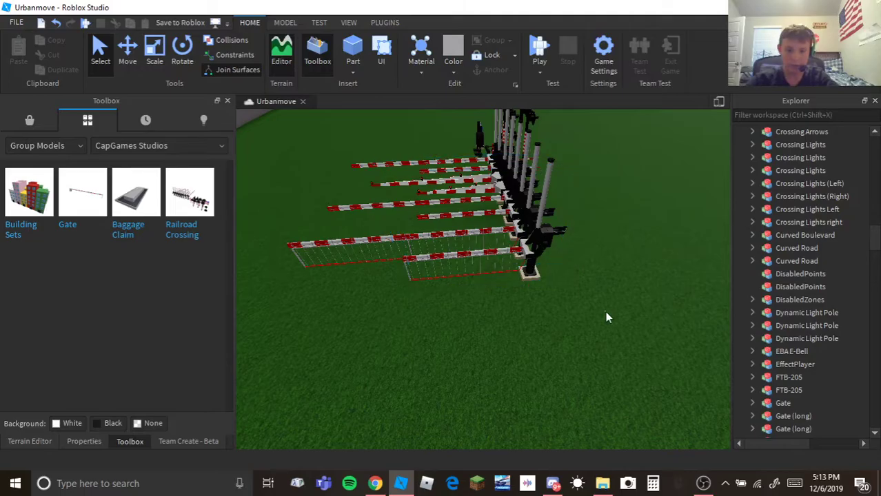
# Examine the row of crossing gates, lights and signs in the ungrouped set from several sides
pyautogui.press('w')
pyautogui.moveTo(593, 307); pyautogui.dragTo(594, 314, button='right')
pyautogui.press('a')
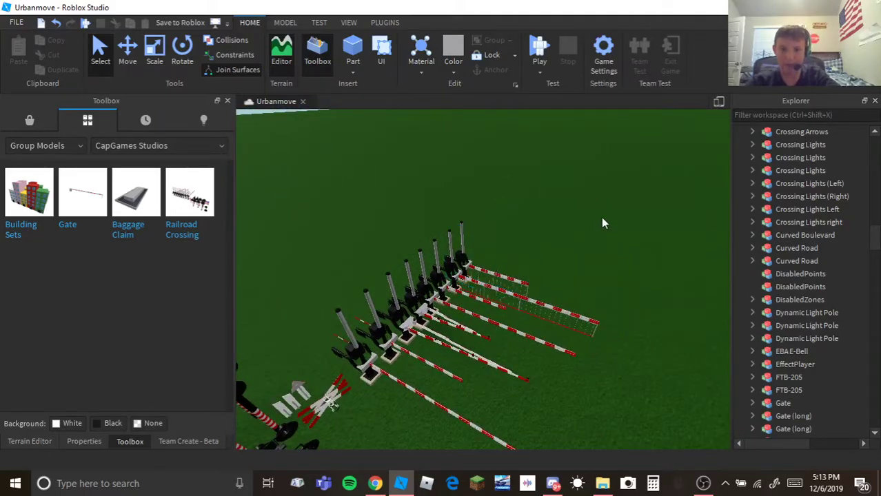
pyautogui.press('w')
pyautogui.moveTo(574, 291); pyautogui.dragTo(575, 291, button='right')
pyautogui.press('w')
pyautogui.press('s')
pyautogui.press('w')
pyautogui.press('s')
pyautogui.press('w')
pyautogui.moveTo(475, 254); pyautogui.dragTo(455, 234, button='right')
pyautogui.press('s')
pyautogui.press('w')
pyautogui.press('s')
pyautogui.press('w')
pyautogui.moveTo(562, 299); pyautogui.dragTo(562, 299, button='right')
pyautogui.press('s')
pyautogui.press('w')
pyautogui.press('s')
# Move the long gate with skirt out of the row onto open grass
pyautogui.click(544, 242)
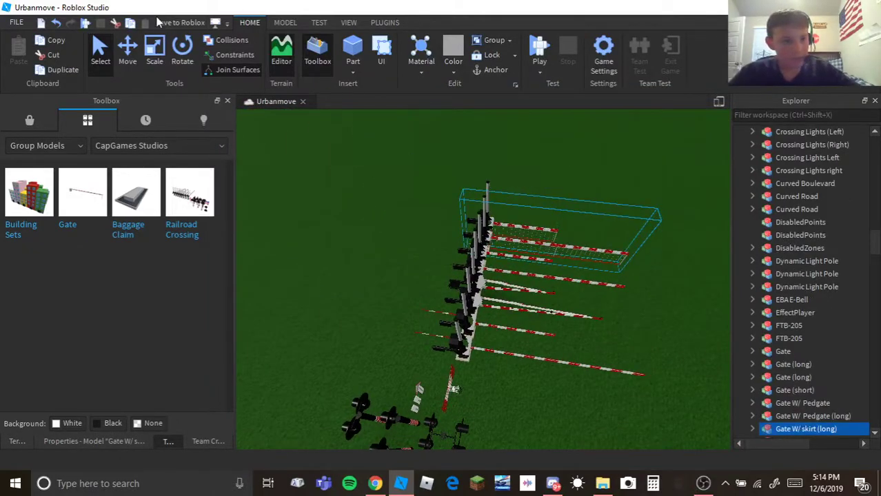
pyautogui.moveTo(559, 225); pyautogui.dragTo(560, 225, button='right')
pyautogui.moveTo(648, 222); pyautogui.dragTo(454, 189)
# Duplicate the long skirted gate and rotate the copy 180 degrees to face the original
pyautogui.rightClick(455, 190)
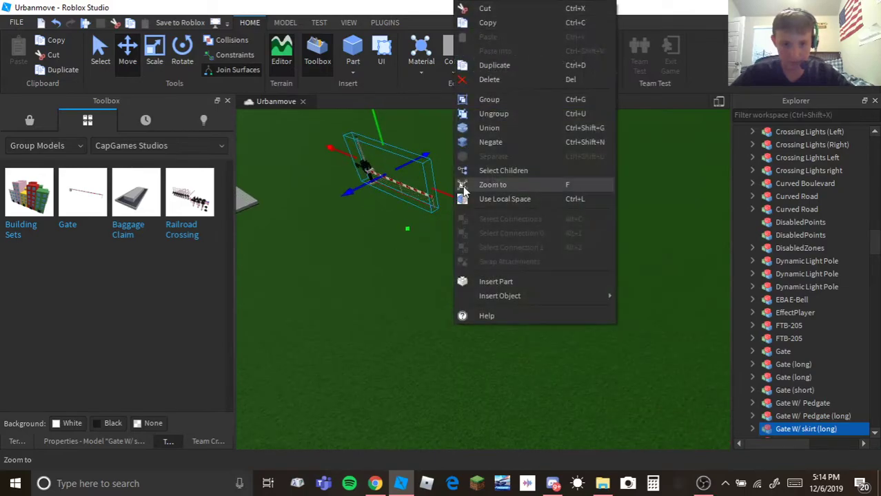
pyautogui.click(513, 66)
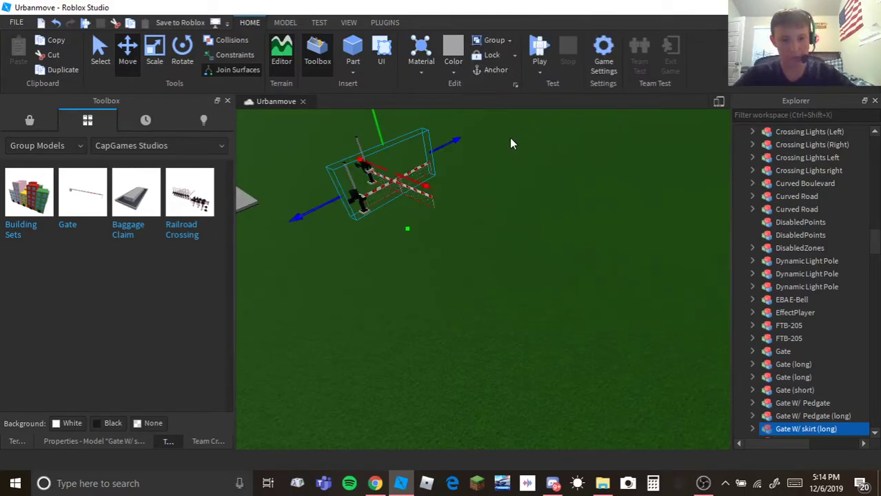
pyautogui.moveTo(442, 184); pyautogui.dragTo(491, 219)
pyautogui.click(423, 187)
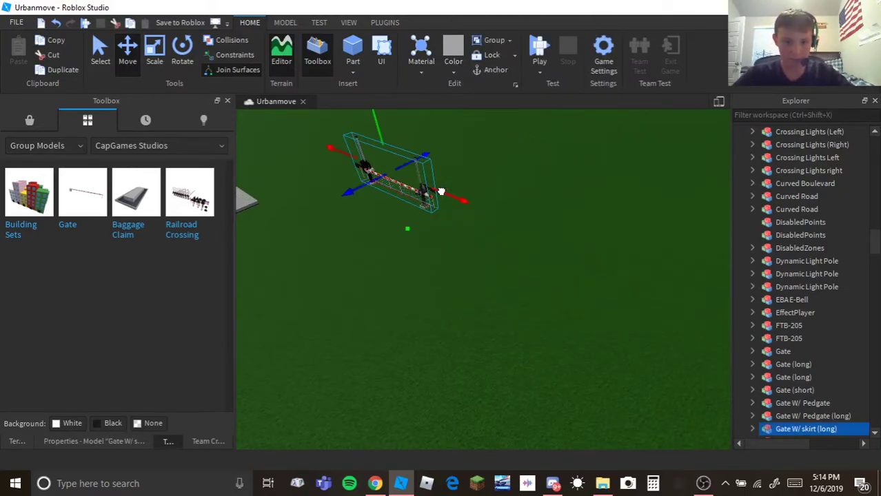
# Slide the duplicated gate along its length until the two barrier arms nearly meet end to end
pyautogui.moveTo(563, 243); pyautogui.dragTo(568, 245)
pyautogui.click(590, 305)
pyautogui.scroll(5, 589, 304)
pyautogui.moveTo(589, 304); pyautogui.dragTo(590, 303, button='right')
pyautogui.click(523, 250)
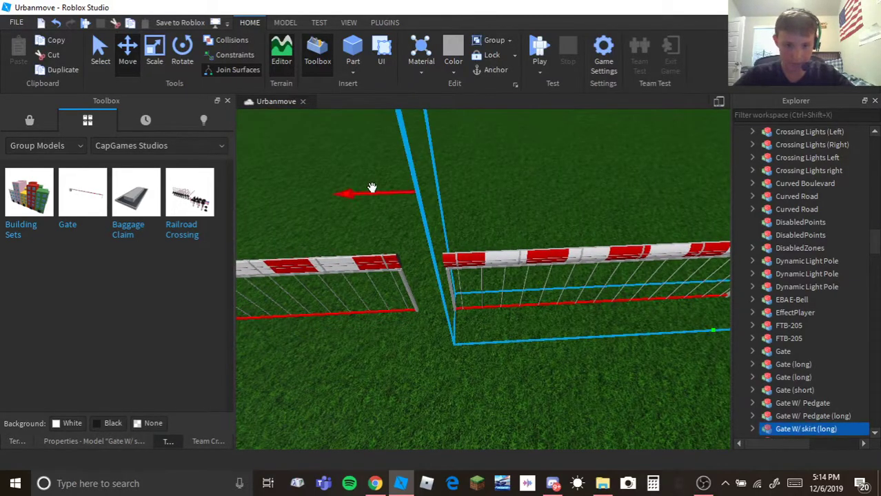
pyautogui.moveTo(373, 187); pyautogui.dragTo(412, 223)
# Duplicate both skirted gates together and place the copied pair parallel to the first as the crossing's other side
pyautogui.keyDown('ctrl'); pyautogui.click(415, 263); pyautogui.keyUp('ctrl')
pyautogui.moveTo(495, 270); pyautogui.dragTo(502, 268, button='right')
pyautogui.scroll(-3, 502, 269)
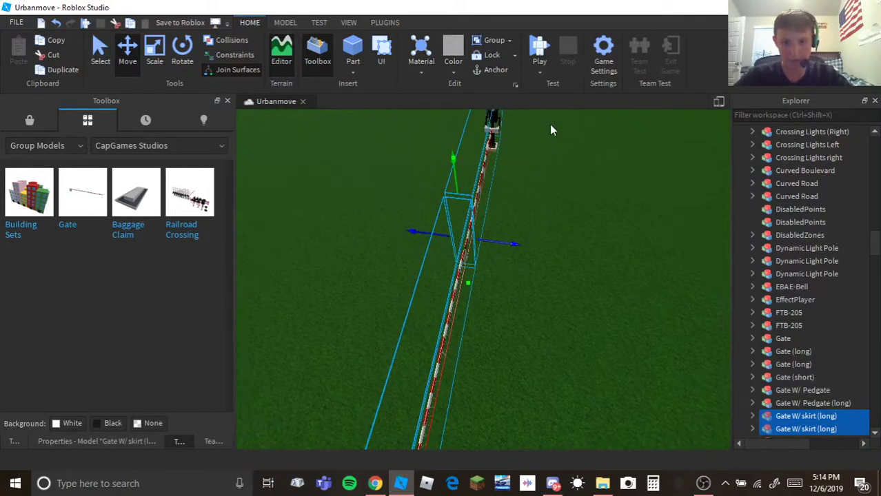
pyautogui.rightClick(587, 146)
pyautogui.click(625, 207)
pyautogui.moveTo(492, 239); pyautogui.dragTo(545, 254)
pyautogui.scroll(-3, 520, 249)
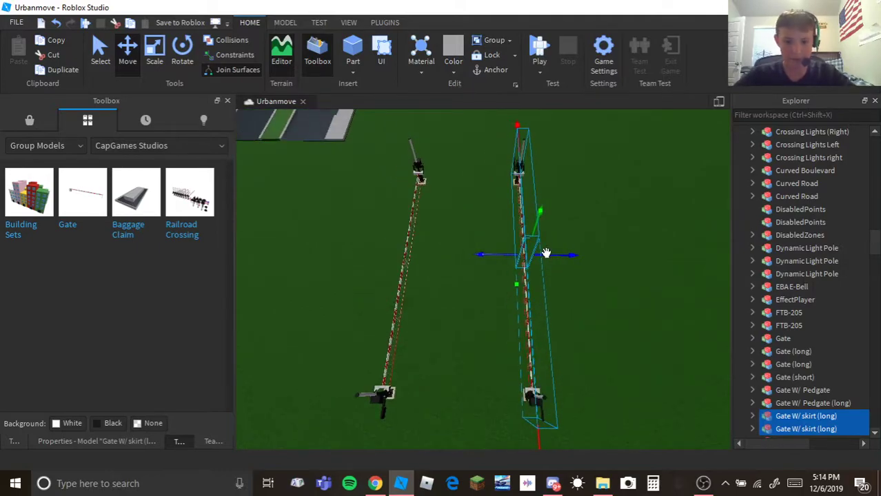
pyautogui.scroll(5, 577, 308)
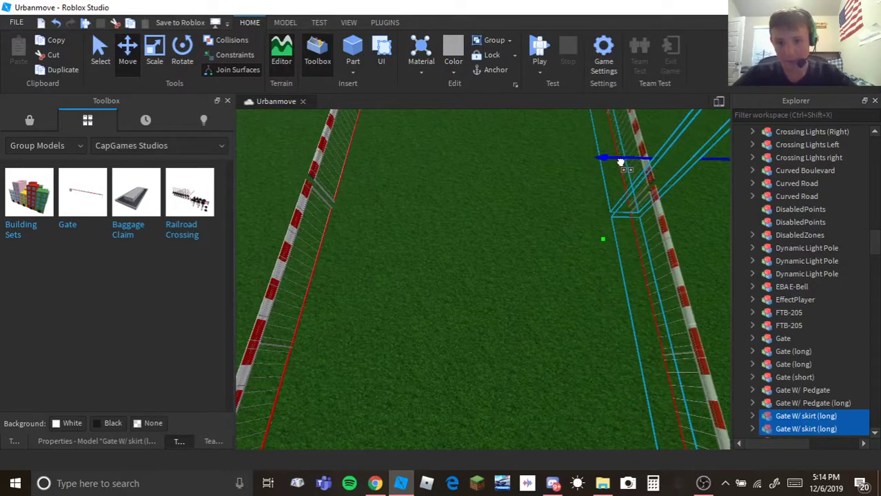
pyautogui.click(568, 196)
pyautogui.scroll(-10, 568, 197)
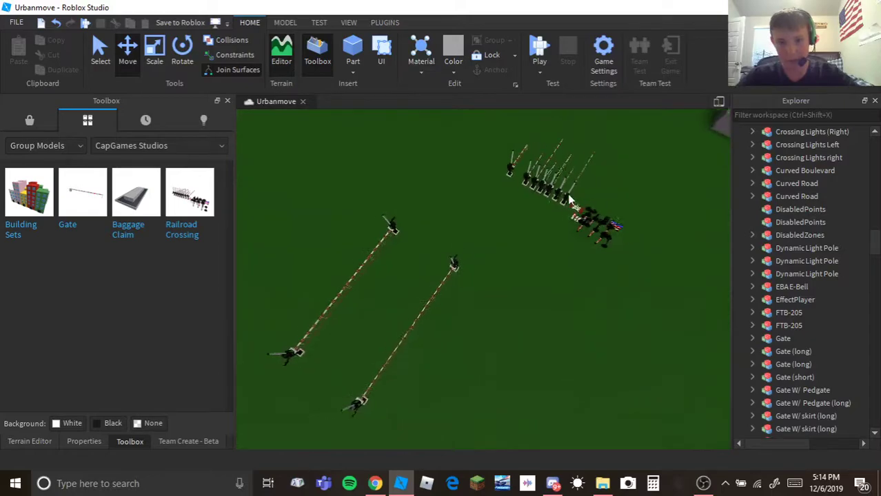
# Place the control box beside a post of the nearer gate pair and delete the striped sign
pyautogui.scroll(8, 568, 197)
pyautogui.click(465, 190)
pyautogui.moveTo(464, 187); pyautogui.dragTo(388, 202)
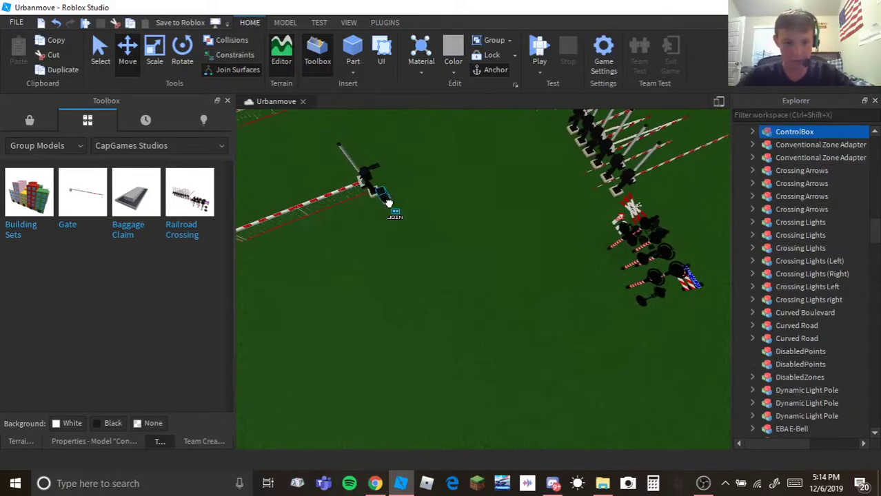
pyautogui.click(472, 240)
pyautogui.moveTo(652, 279); pyautogui.dragTo(418, 223)
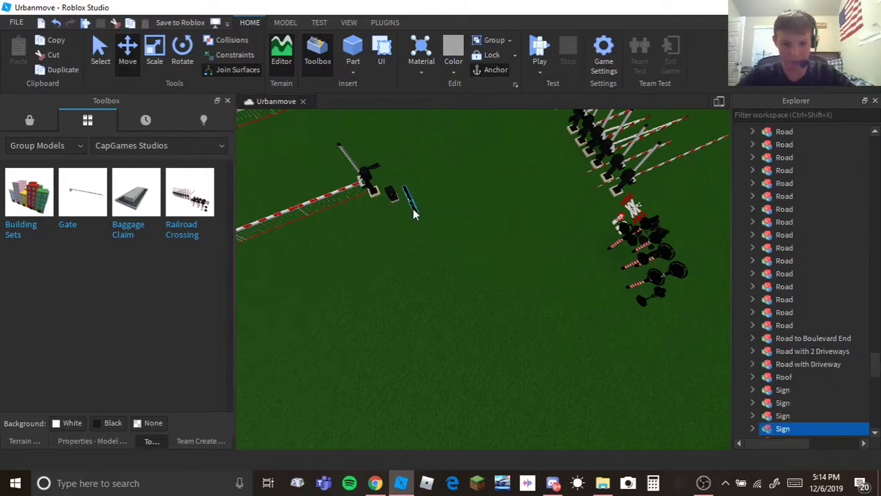
pyautogui.press('Delete')
# Move a set of crossing lights on a striped pole from the parts set to the control box
pyautogui.press('w')
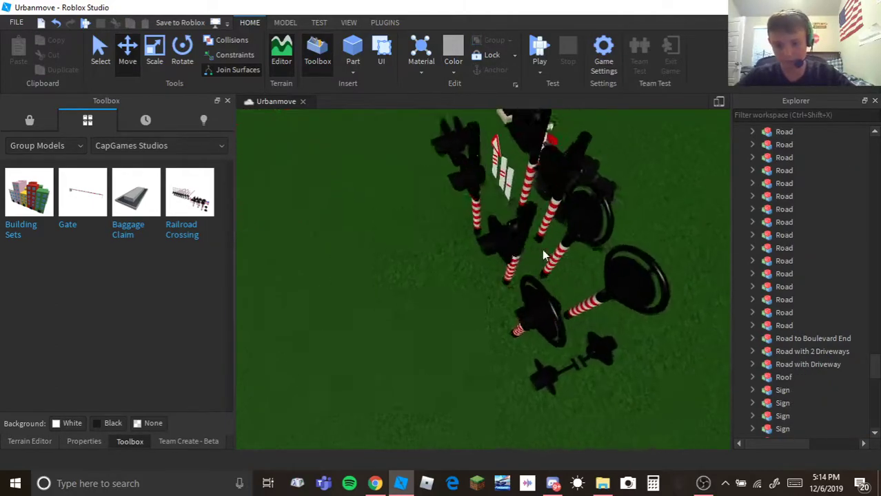
pyautogui.moveTo(542, 250); pyautogui.dragTo(542, 250, button='right')
pyautogui.press('w')
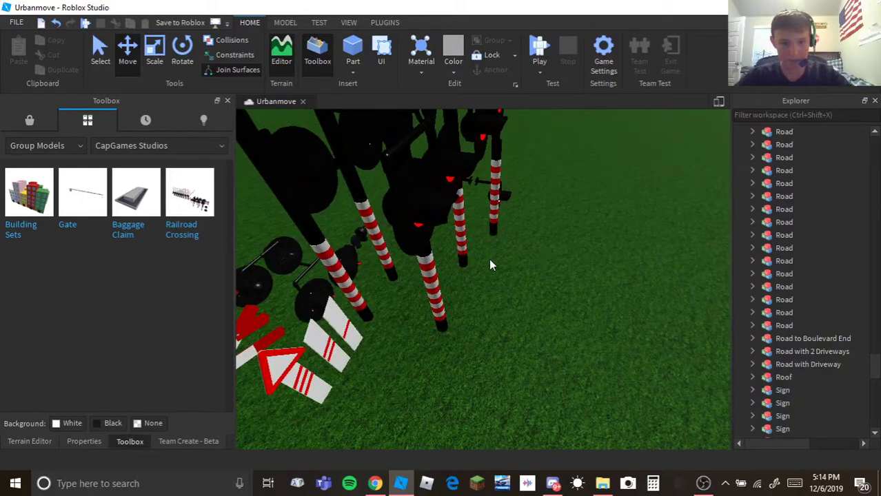
pyautogui.click(424, 217)
pyautogui.rightClick(460, 250)
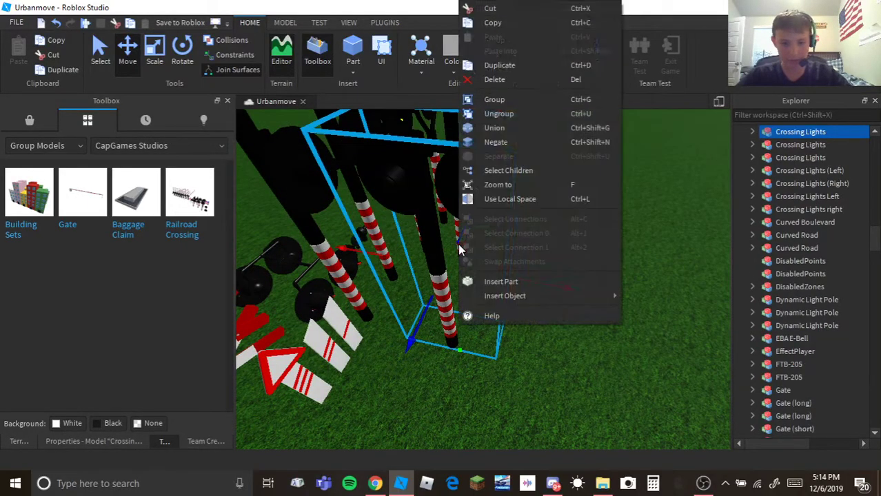
pyautogui.click(533, 379)
pyautogui.click(435, 274)
pyautogui.press('s')
pyautogui.moveTo(537, 283); pyautogui.dragTo(515, 233)
pyautogui.press('s')
pyautogui.moveTo(555, 275); pyautogui.dragTo(572, 286)
# Position the crossing lights directly next to the gate post beside the control box
pyautogui.press('d')
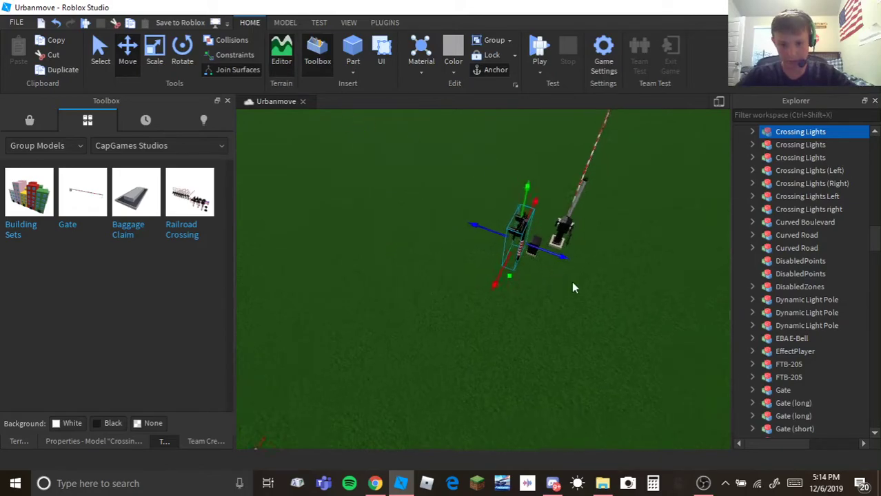
pyautogui.moveTo(572, 286); pyautogui.dragTo(572, 286, button='right')
pyautogui.moveTo(505, 251); pyautogui.dragTo(527, 258)
pyautogui.press('d')
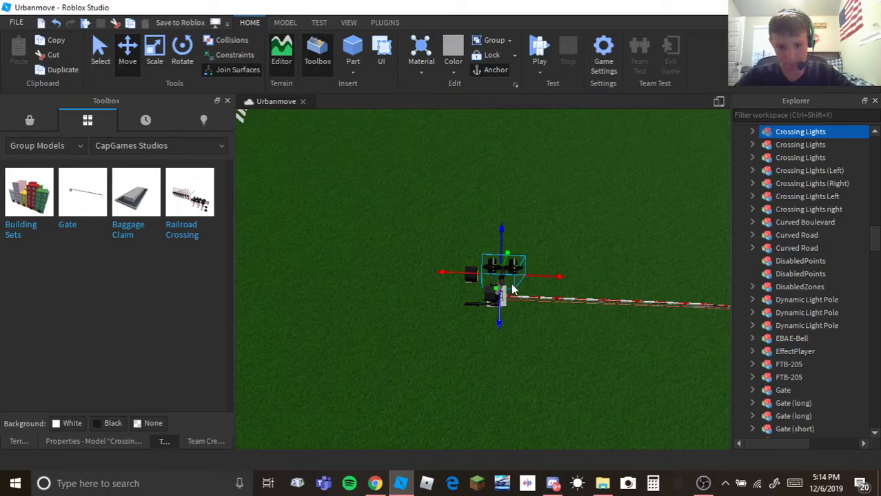
# Duplicate the crossing lights and move the copy to the post at the opposite end of the same gate pair
pyautogui.rightClick(511, 290)
pyautogui.click(551, 65)
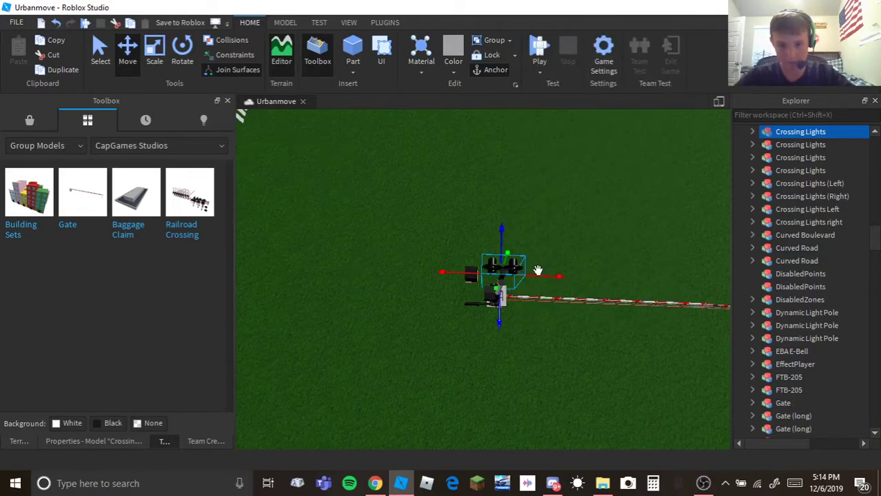
pyautogui.press('d')
pyautogui.moveTo(539, 273); pyautogui.dragTo(594, 283)
pyautogui.moveTo(593, 286); pyautogui.dragTo(592, 286, button='right')
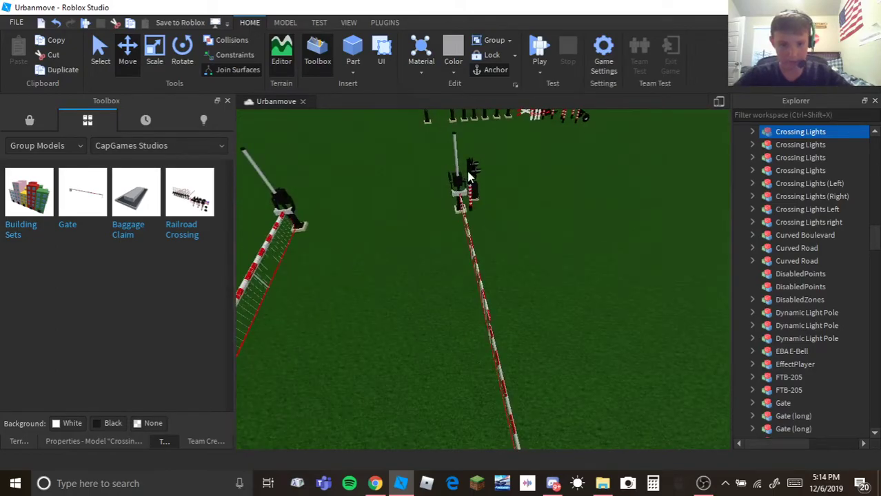
# Duplicate both crossing lights together and place the copies beside the posts of the other gate pair, on its outer side
pyautogui.rightClick(518, 142)
pyautogui.click(587, 207)
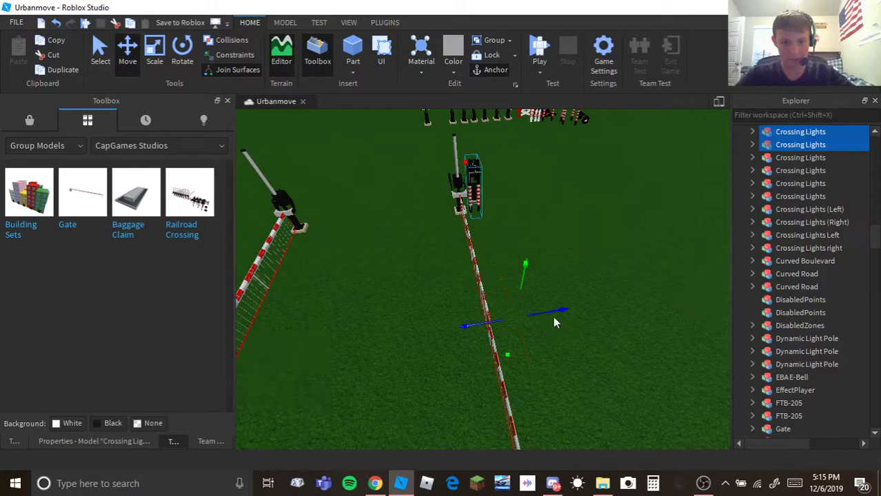
pyautogui.press('a')
pyautogui.moveTo(551, 314); pyautogui.dragTo(500, 320)
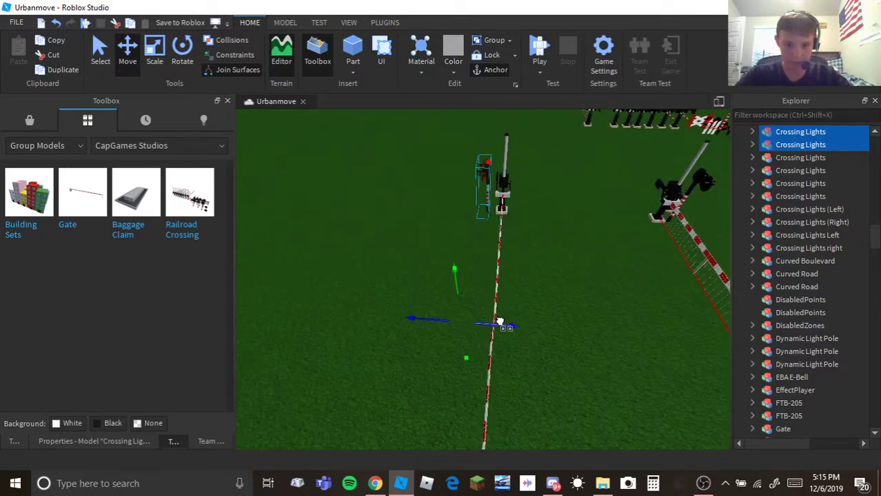
pyautogui.click(576, 339)
# Nudge the control box sideways toward the neighbouring crossing lights
pyautogui.moveTo(576, 339); pyautogui.dragTo(576, 339, button='right')
pyautogui.press('w')
pyautogui.click(448, 348)
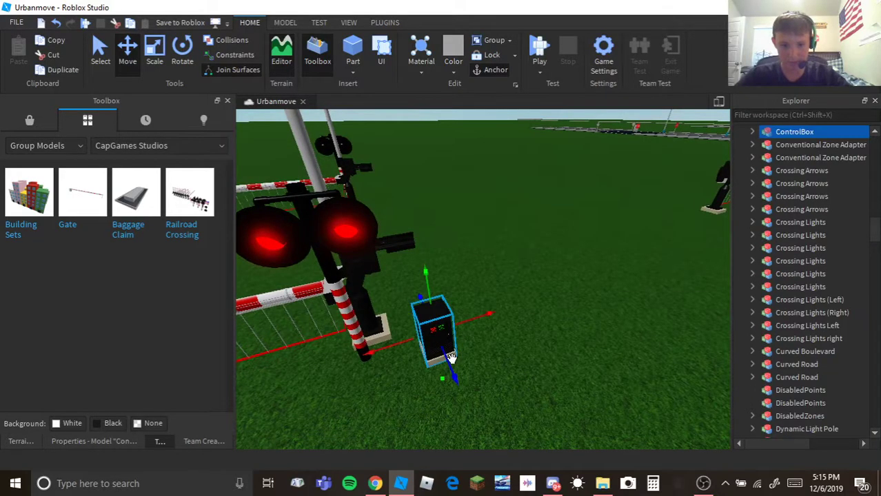
pyautogui.moveTo(462, 318); pyautogui.dragTo(448, 320)
pyautogui.click(518, 354)
# Review the assembled gates and lights and look through the remaining crossing parts
pyautogui.moveTo(518, 356); pyautogui.dragTo(519, 355, button='right')
pyautogui.press('w')
pyautogui.press('s')
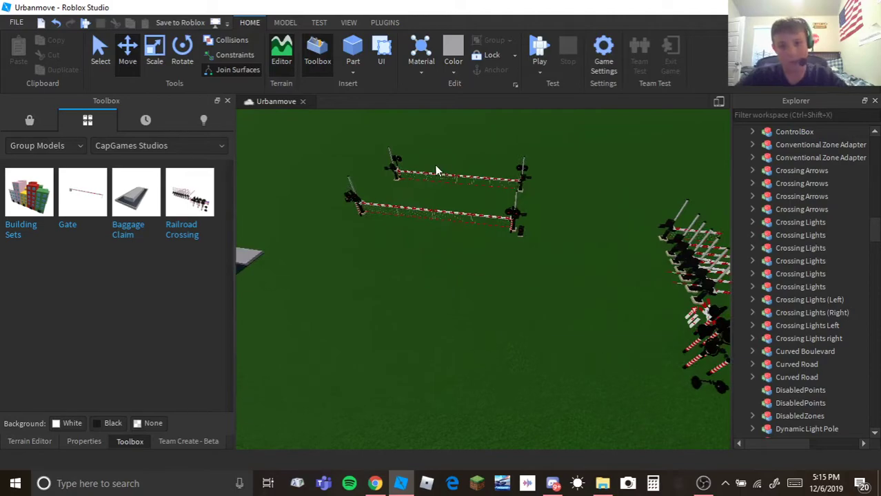
pyautogui.press('w')
pyautogui.press('a')
pyautogui.press('d')
pyautogui.moveTo(596, 279); pyautogui.dragTo(596, 279, button='right')
pyautogui.press('w')
pyautogui.press('d')
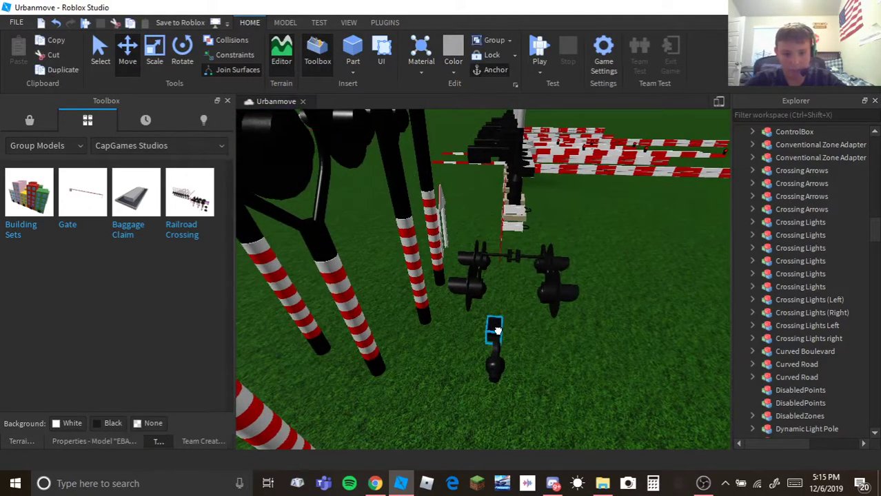
# Move the EBAE-Bell model from the remaining parts toward the assembled gates
pyautogui.click(497, 331)
pyautogui.moveTo(524, 349); pyautogui.dragTo(524, 348, button='right')
pyautogui.press('s')
pyautogui.press('s')
pyautogui.moveTo(623, 233); pyautogui.dragTo(534, 340)
pyautogui.click(519, 382)
pyautogui.click(534, 337)
# Center the bell on the grass between the two parallel gate lines
pyautogui.press('w')
pyautogui.moveTo(416, 253); pyautogui.dragTo(416, 253, button='right')
pyautogui.moveTo(484, 296); pyautogui.dragTo(484, 295, button='right')
pyautogui.click(483, 295)
pyautogui.moveTo(663, 197); pyautogui.dragTo(551, 219)
pyautogui.moveTo(641, 209); pyautogui.dragTo(550, 218, button='right')
pyautogui.moveTo(550, 219); pyautogui.dragTo(504, 206)
pyautogui.press('s')
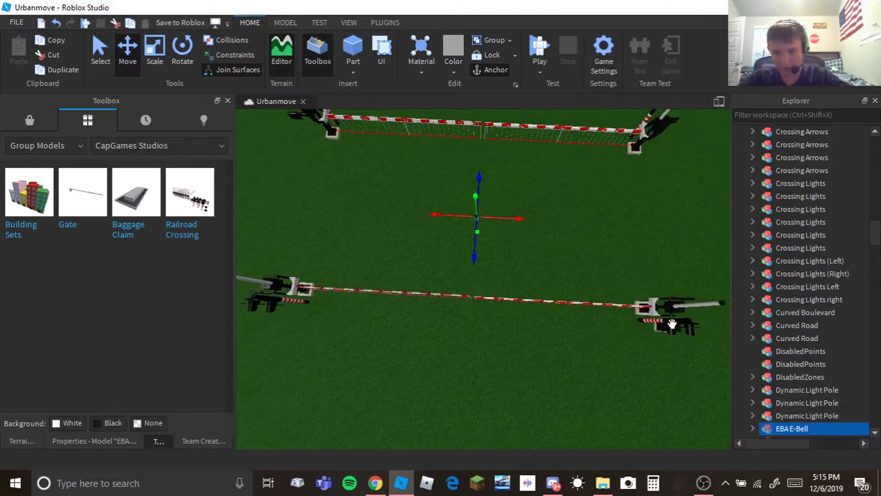
# Raise the bell high above the ground between the gate lines
pyautogui.scroll(5, 334, 297)
pyautogui.moveTo(476, 214); pyautogui.dragTo(476, 215, button='right')
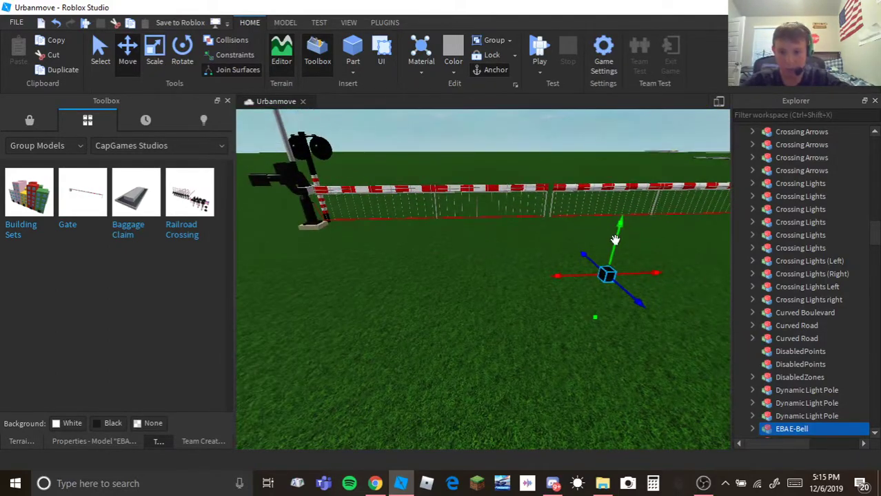
pyautogui.moveTo(614, 240); pyautogui.dragTo(609, 222)
pyautogui.press('s')
pyautogui.moveTo(609, 222); pyautogui.dragTo(609, 221, button='right')
pyautogui.moveTo(609, 222); pyautogui.dragTo(609, 222)
pyautogui.moveTo(609, 222); pyautogui.dragTo(609, 222, button='right')
pyautogui.press('w')
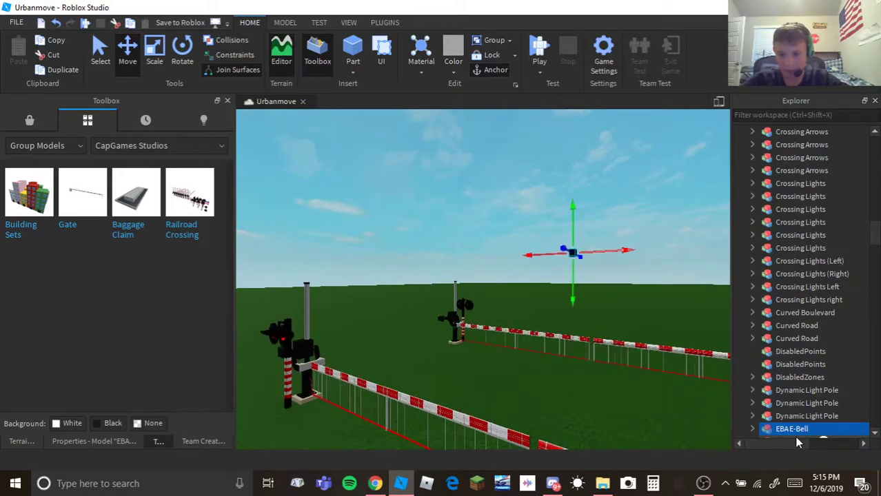
# Make the bell invisible by setting the transparency of the EBAE-Bell's Sounder part to 5
pyautogui.click(752, 428)
pyautogui.scroll(-3, 782, 354)
pyautogui.click(790, 338)
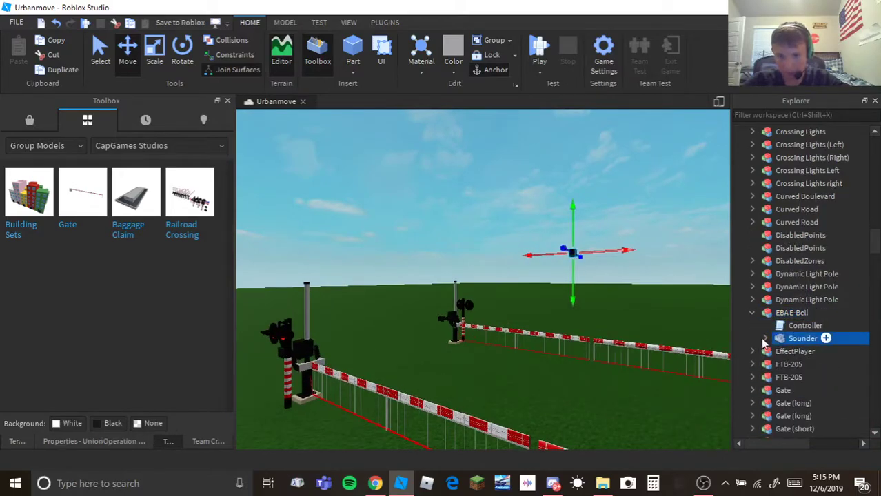
pyautogui.click(122, 443)
pyautogui.scroll(-3, 133, 375)
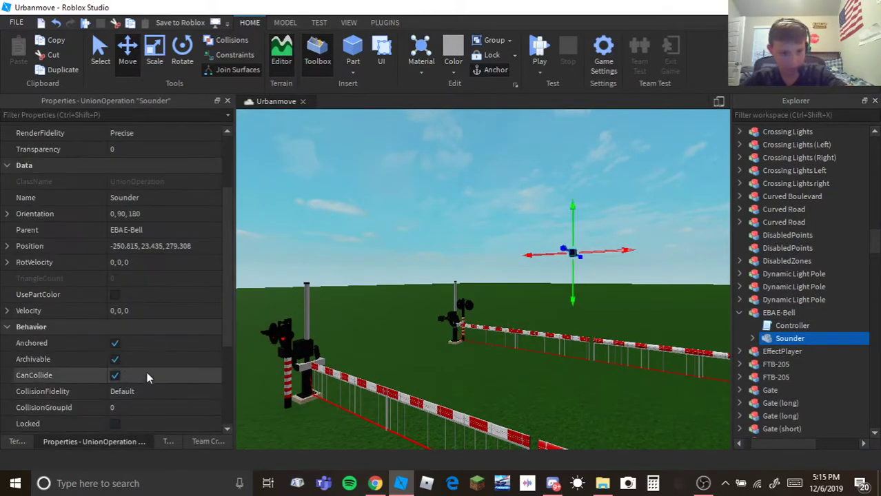
pyautogui.scroll(3, 146, 368)
pyautogui.click(156, 246)
pyautogui.write('5')
pyautogui.click(468, 302)
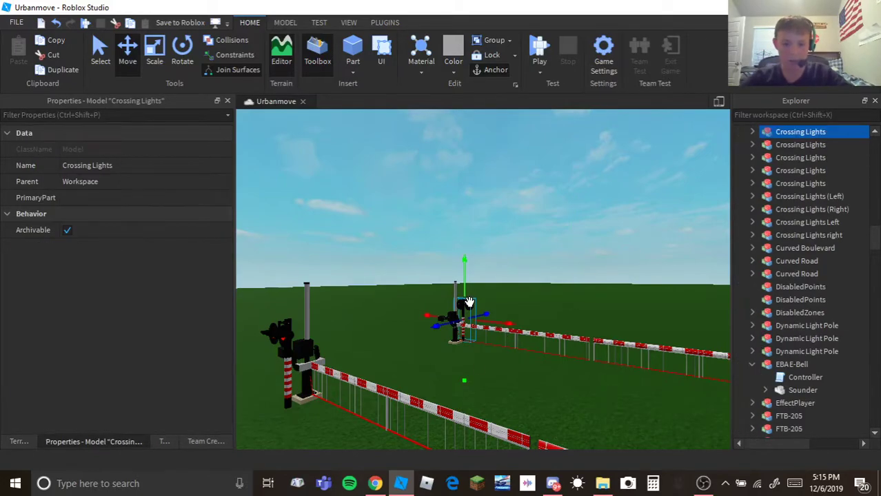
pyautogui.click(521, 305)
# Group all the assembled gates, lights, control box and bell into one model
pyautogui.scroll(-8, 521, 304)
pyautogui.moveTo(521, 305); pyautogui.dragTo(521, 305, button='right')
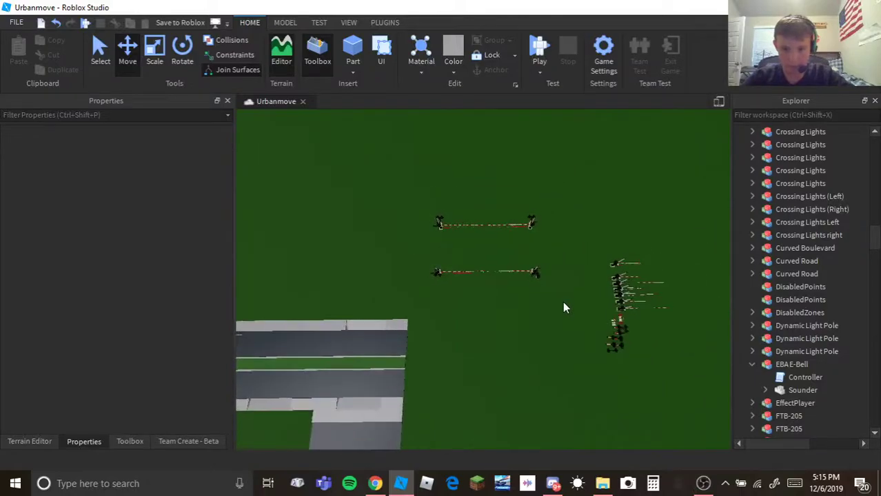
pyautogui.moveTo(562, 300); pyautogui.dragTo(404, 194)
pyautogui.rightClick(404, 194)
pyautogui.click(441, 140)
# Delete the leftover crossing parts lying beside the assembled crossing
pyautogui.click(610, 351)
pyautogui.moveTo(622, 329); pyautogui.dragTo(560, 233)
pyautogui.press('Delete')
# Rename the grouped crossing model as Railroad Crossing
pyautogui.scroll(10, 513, 275)
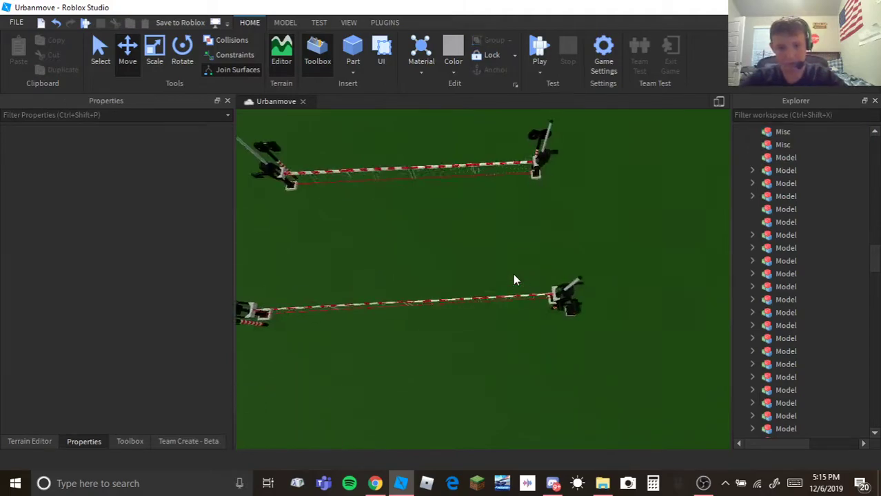
pyautogui.moveTo(513, 274); pyautogui.dragTo(513, 274, button='right')
pyautogui.click(487, 248)
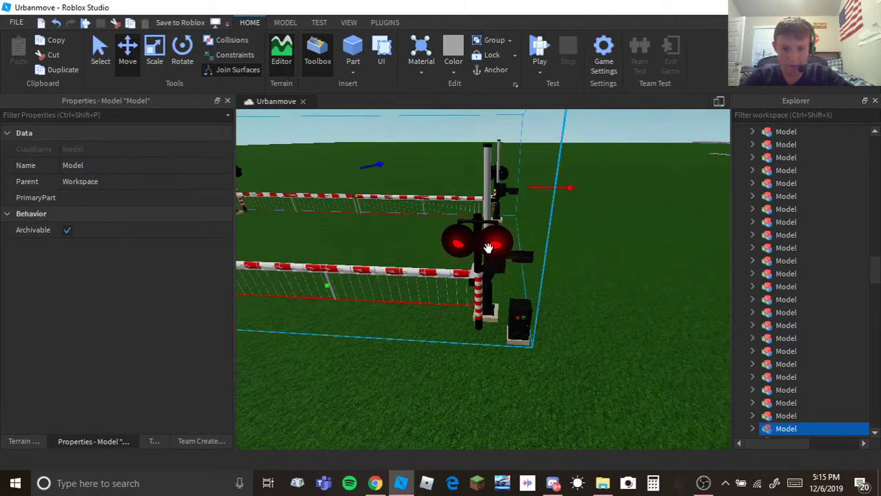
pyautogui.moveTo(609, 343); pyautogui.dragTo(609, 343, button='right')
pyautogui.scroll(-1, 609, 343)
pyautogui.scroll(-2, 833, 335)
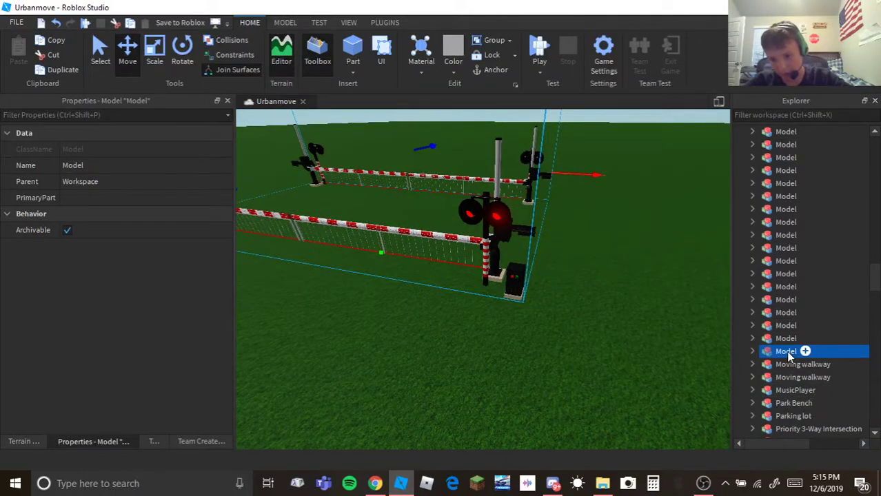
pyautogui.click(786, 351)
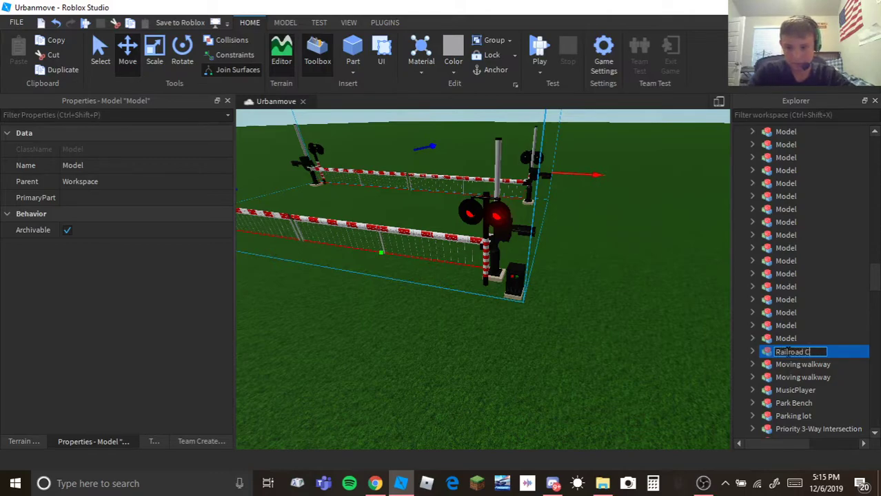
# Start saving the Railroad Crossing model to Roblox and enter the description "Railroad Crossing Made By Me"
pyautogui.rightClick(785, 352)
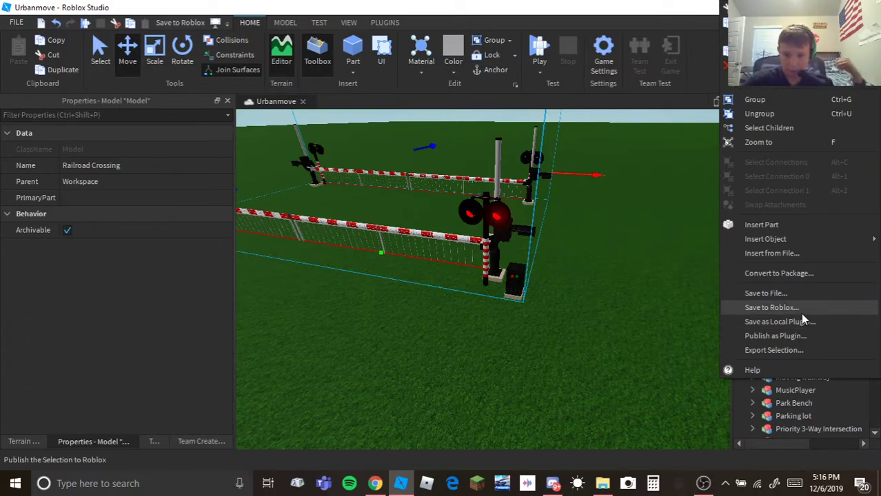
pyautogui.click(765, 308)
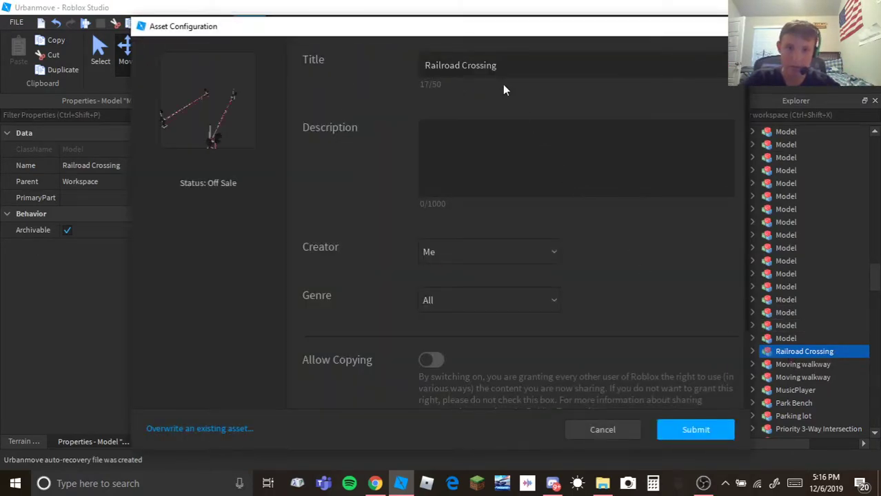
pyautogui.click(522, 175)
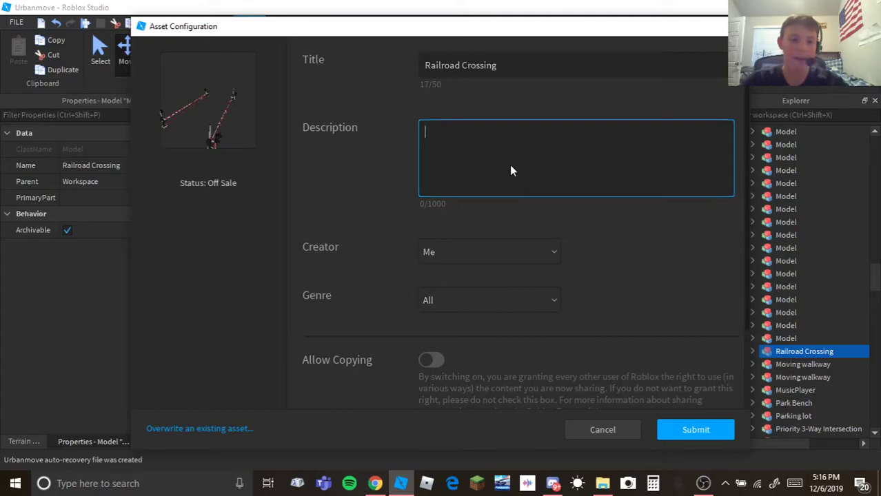
pyautogui.write('Railroad Cro')
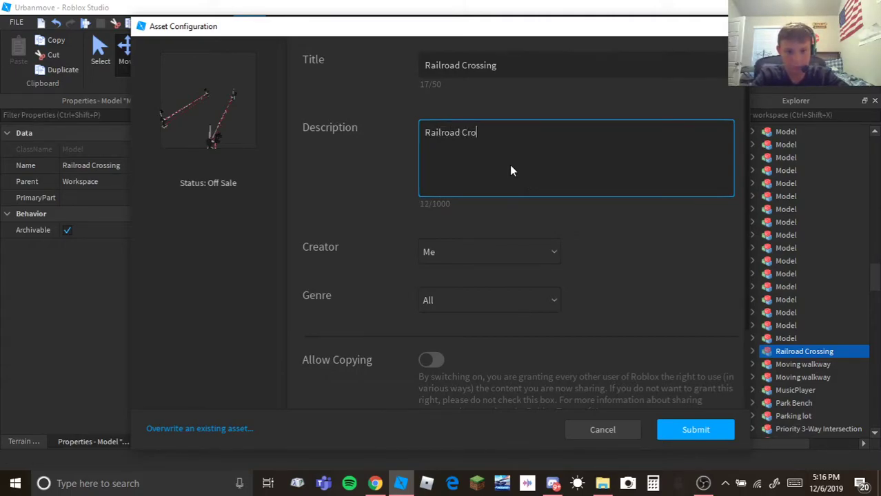
pyautogui.write('ssing Made By Me')
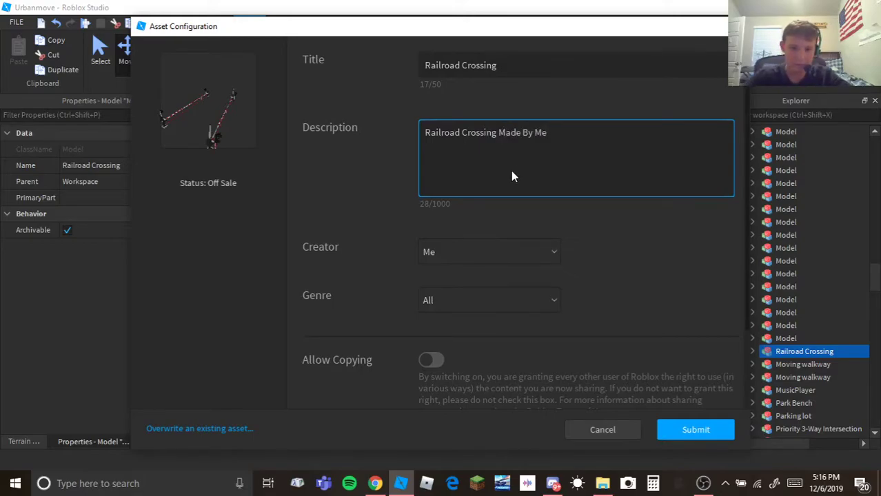
# Set the asset's genre to TownAndCity with copying not allowed, and submit it
pyautogui.scroll(-3, 517, 235)
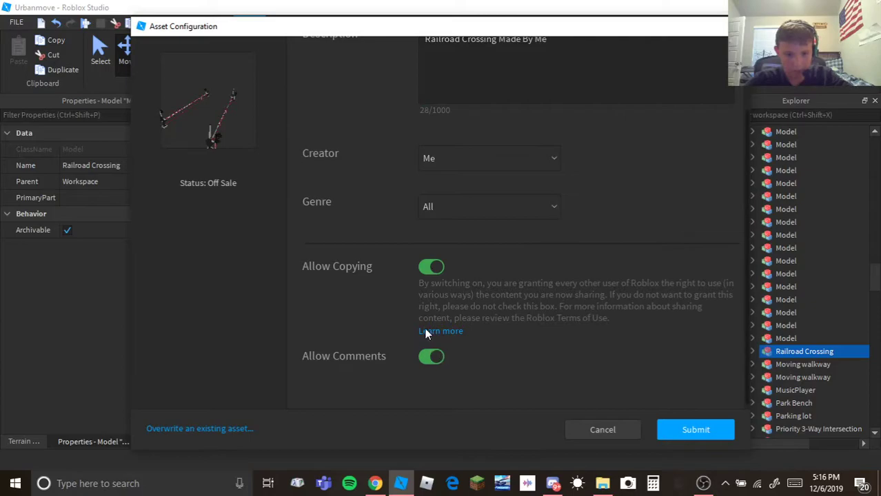
pyautogui.click(432, 267)
pyautogui.scroll(3, 482, 273)
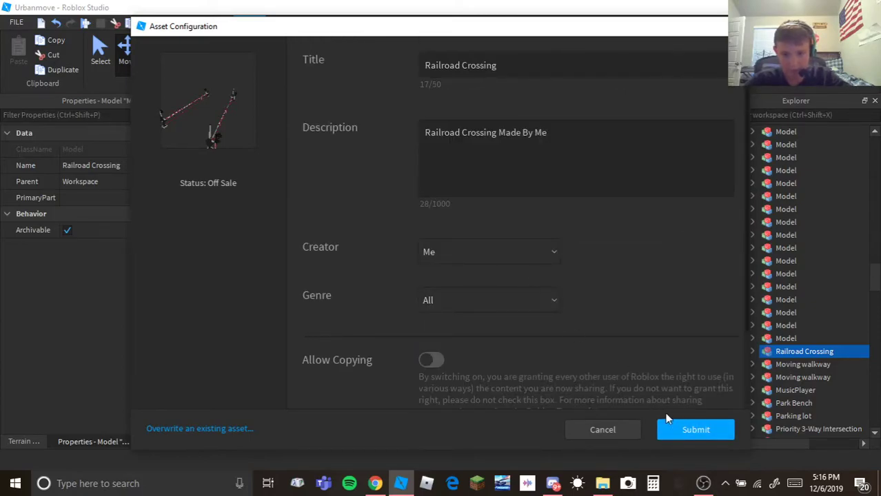
pyautogui.click(507, 303)
pyautogui.click(512, 334)
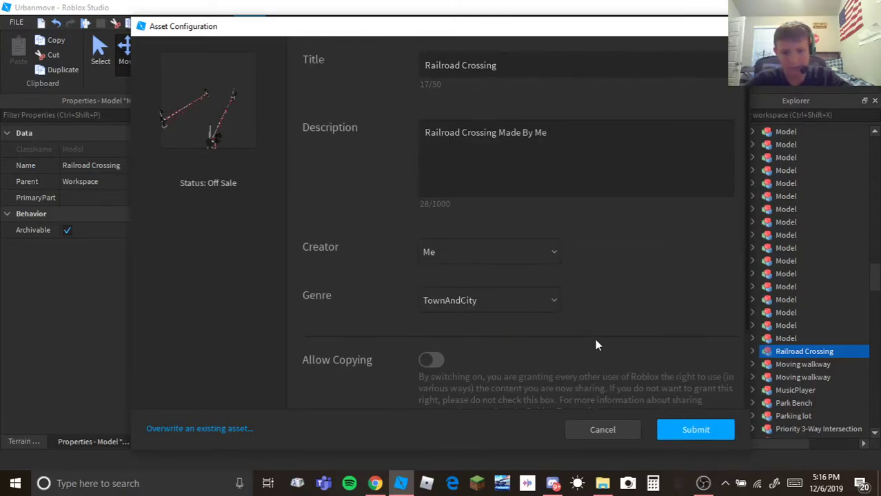
pyautogui.click(699, 429)
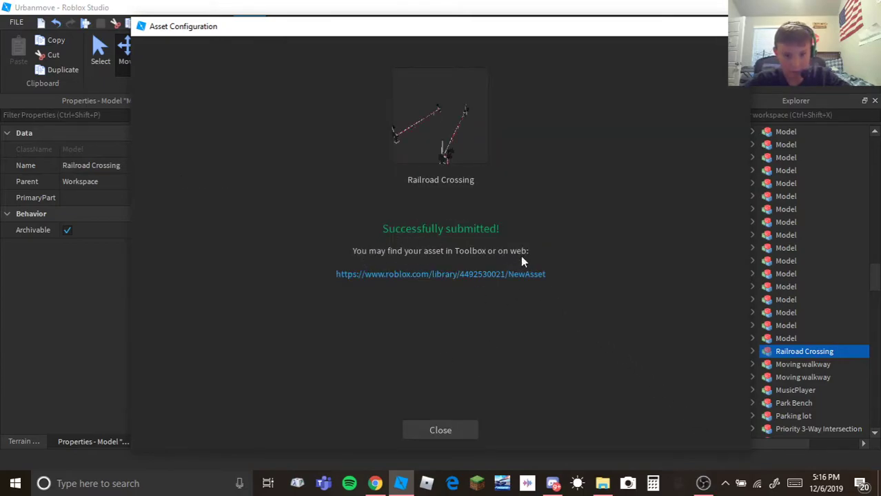
pyautogui.click(459, 431)
# Delete the Railroad Crossing model from the place
pyautogui.click(540, 317)
pyautogui.moveTo(540, 317); pyautogui.dragTo(510, 283, button='right')
pyautogui.scroll(-5, 509, 283)
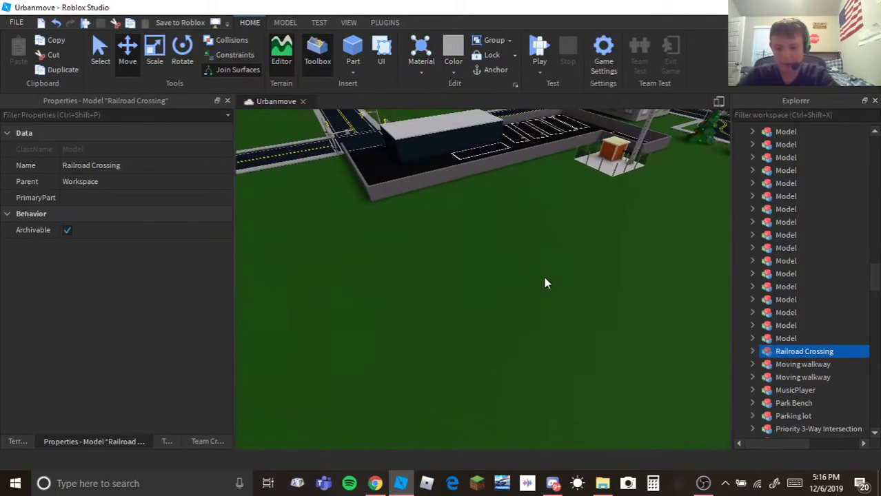
pyautogui.press('Delete')
# Insert the saved Railroad Crossing from My Models onto the open grass, inspect it and delete it
pyautogui.moveTo(544, 276); pyautogui.dragTo(377, 418, button='right')
pyautogui.press('w')
pyautogui.click(128, 442)
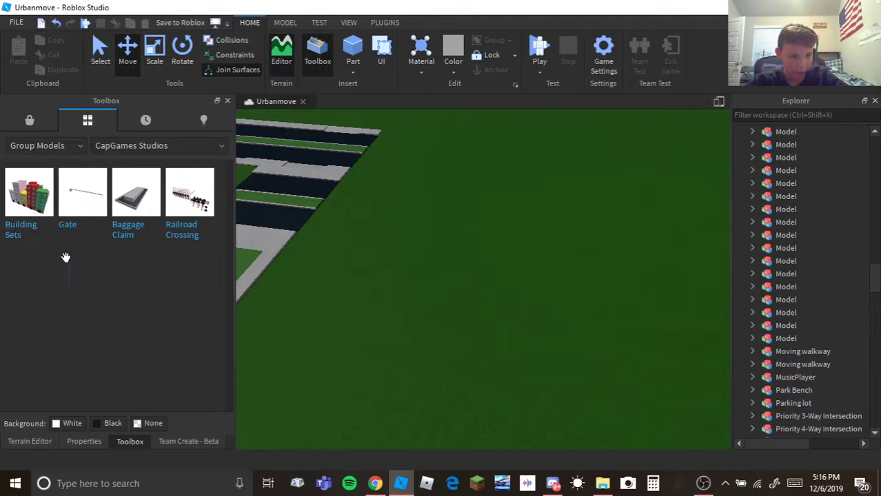
pyautogui.click(36, 164)
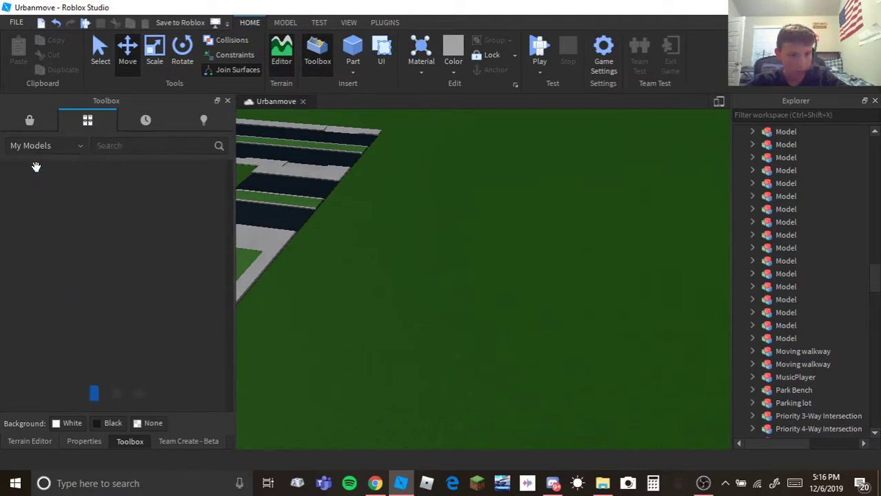
pyautogui.moveTo(436, 252); pyautogui.dragTo(407, 251, button='right')
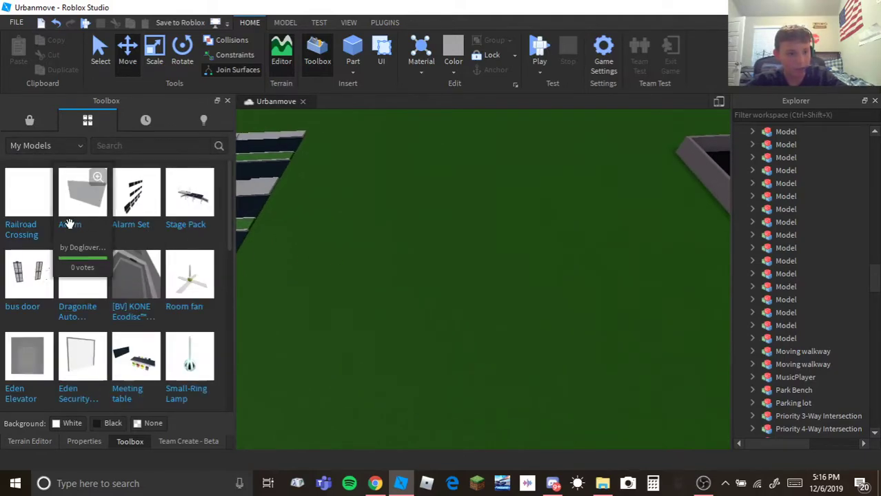
pyautogui.moveTo(275, 243); pyautogui.dragTo(492, 266)
pyautogui.press('w')
pyautogui.moveTo(469, 339); pyautogui.dragTo(473, 343, button='right')
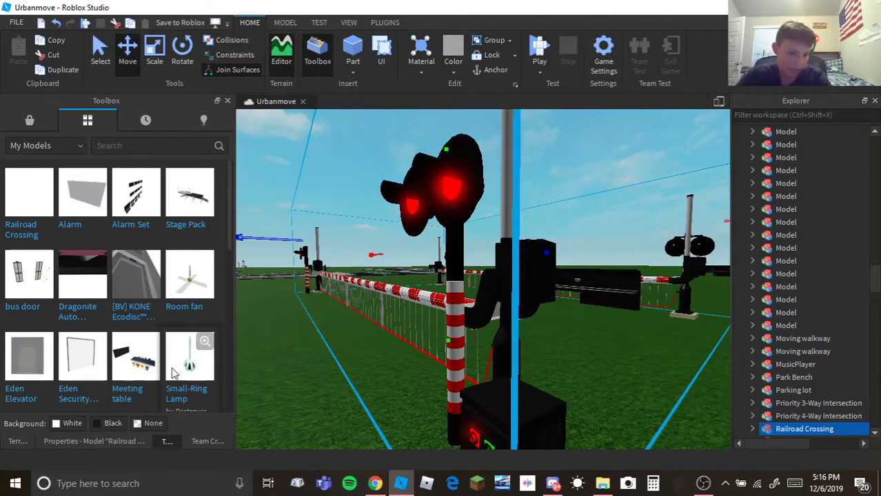
pyautogui.scroll(-1, 113, 343)
pyautogui.press('Delete')
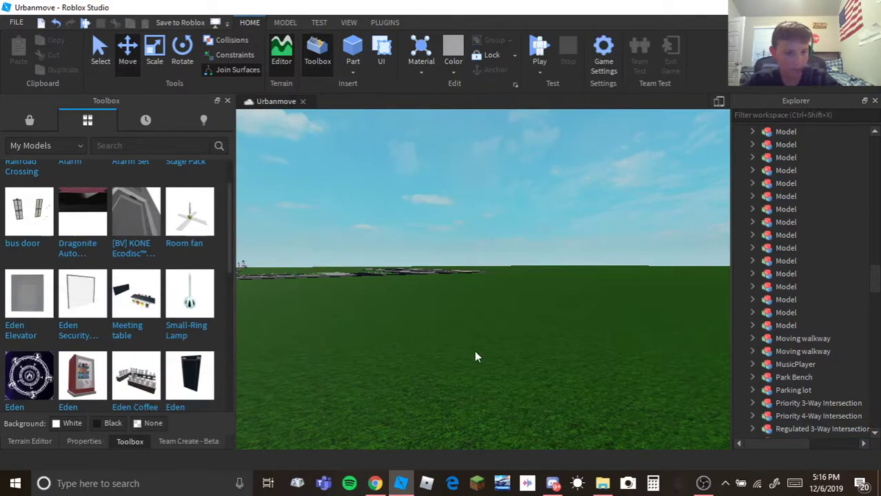
pyautogui.moveTo(546, 344); pyautogui.dragTo(546, 345, button='right')
pyautogui.scroll(-4, 545, 346)
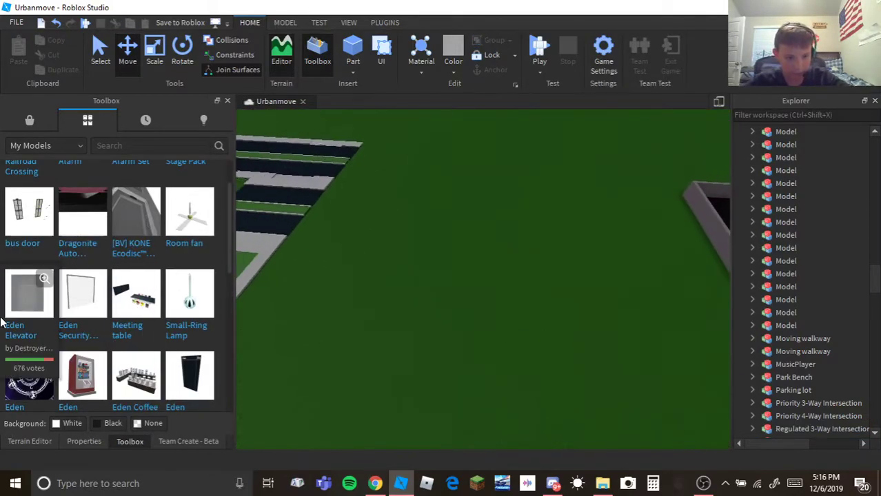
pyautogui.scroll(-2, 18, 373)
pyautogui.moveTo(402, 330); pyautogui.dragTo(424, 335, button='right')
pyautogui.press('w')
pyautogui.press('a')
pyautogui.press('w')
pyautogui.press('s')
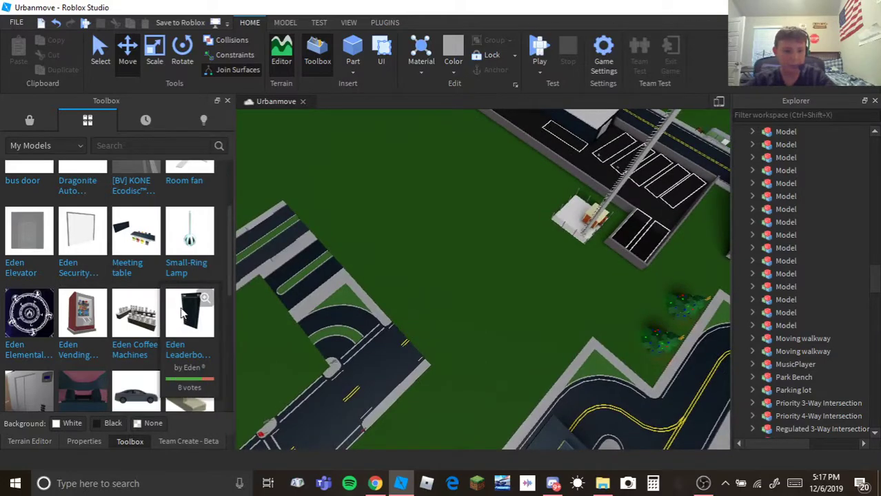
# Insert the Alarm Set from My Models onto the grass, inspect it up close and delete it
pyautogui.scroll(3, 193, 317)
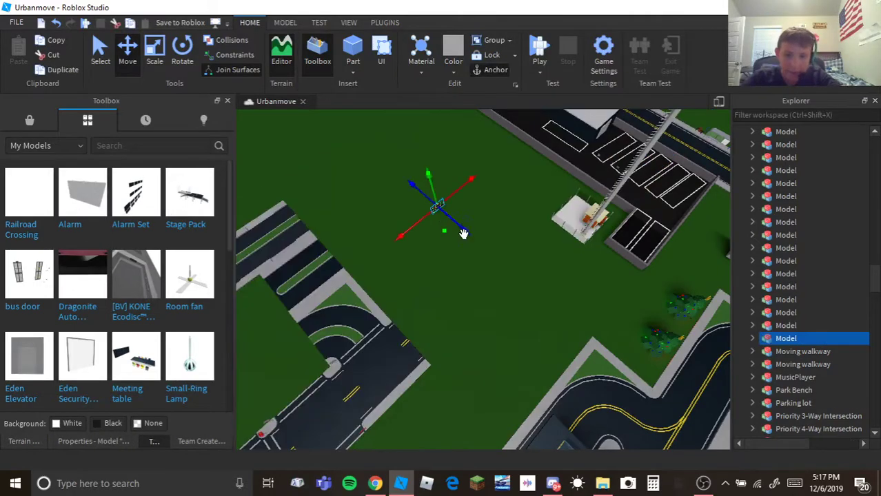
pyautogui.press('f')
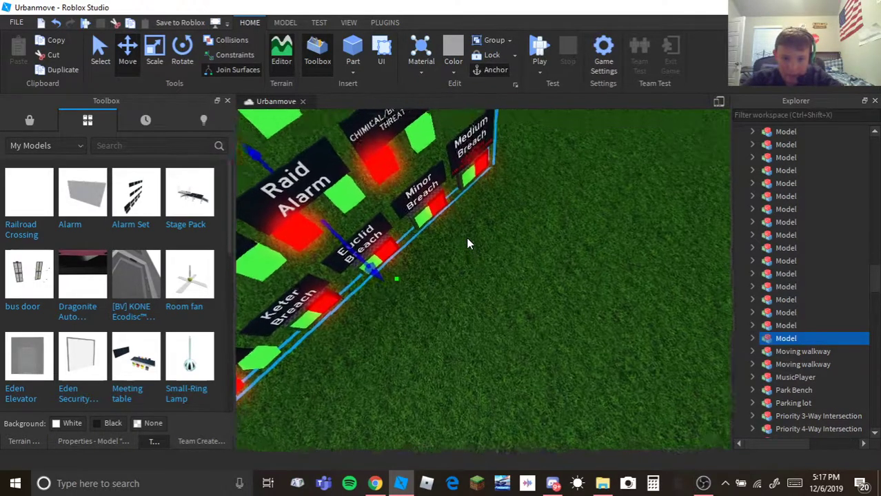
pyautogui.scroll(-5, 468, 243)
pyautogui.press('Delete')
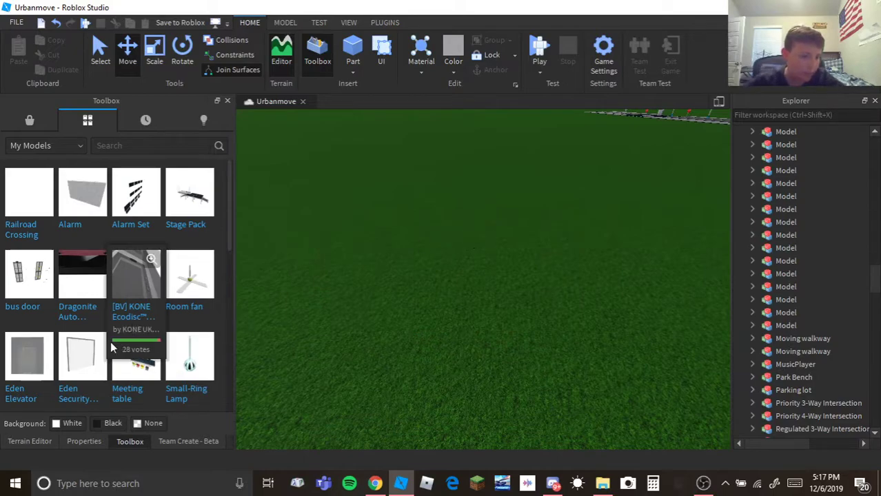
# Search the public model library for "gui level crossing" and filter the results by the GUI Level Crossing model's creator
pyautogui.click(58, 150)
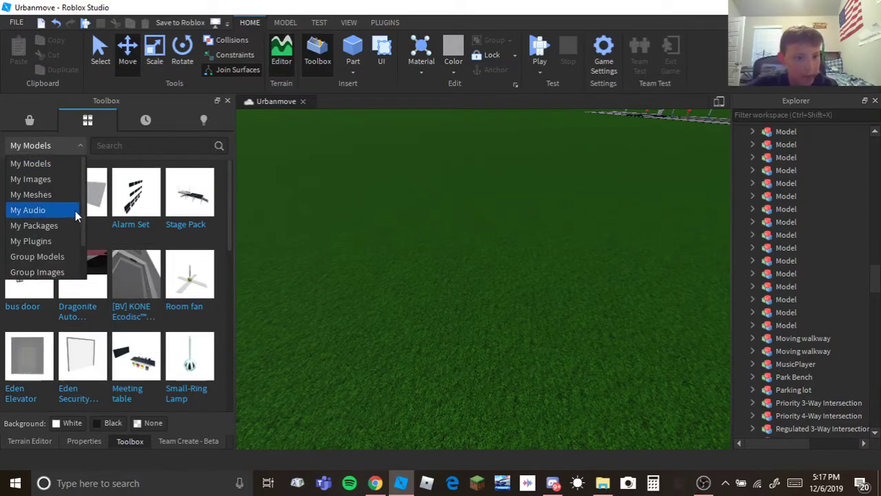
pyautogui.click(64, 255)
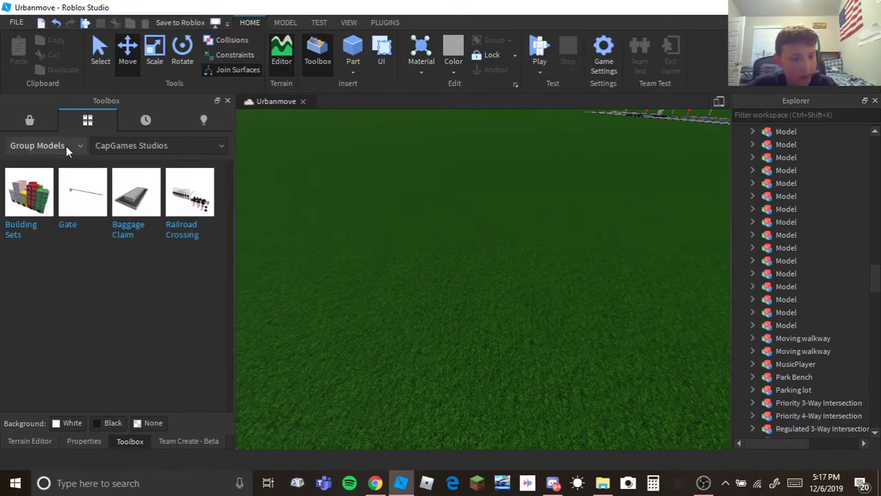
pyautogui.click(30, 123)
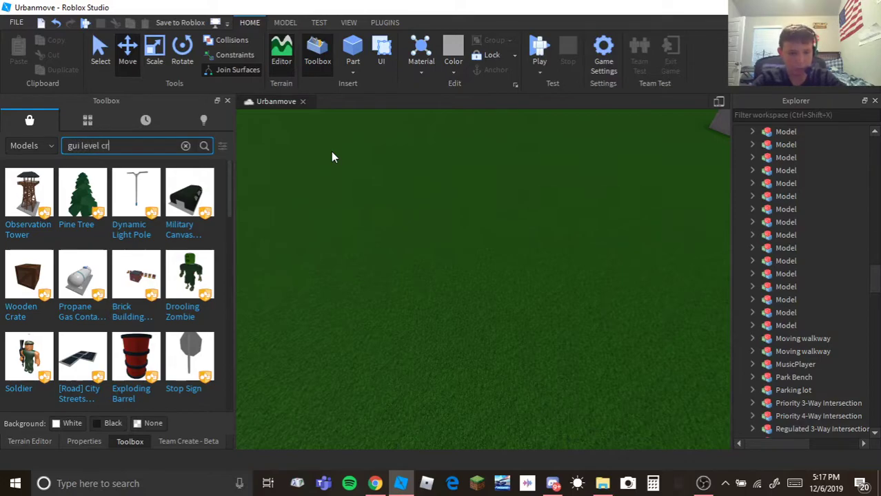
pyautogui.write('ing')
pyautogui.press('Return')
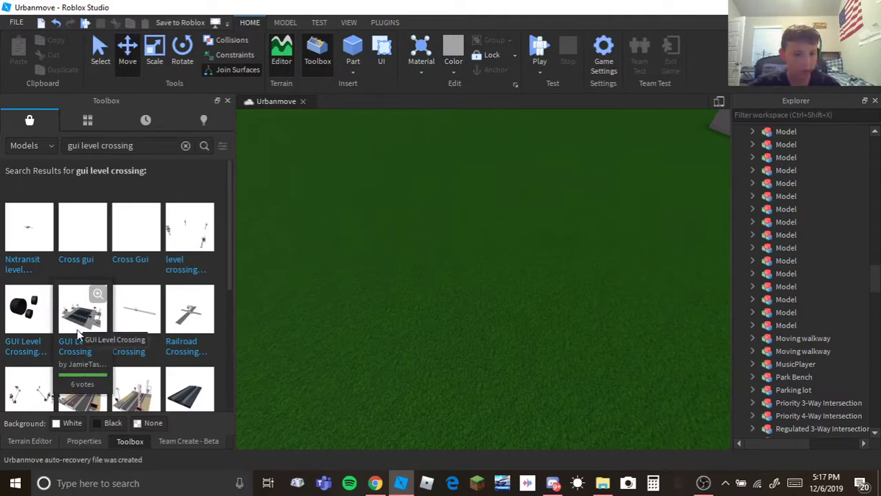
pyautogui.click(92, 365)
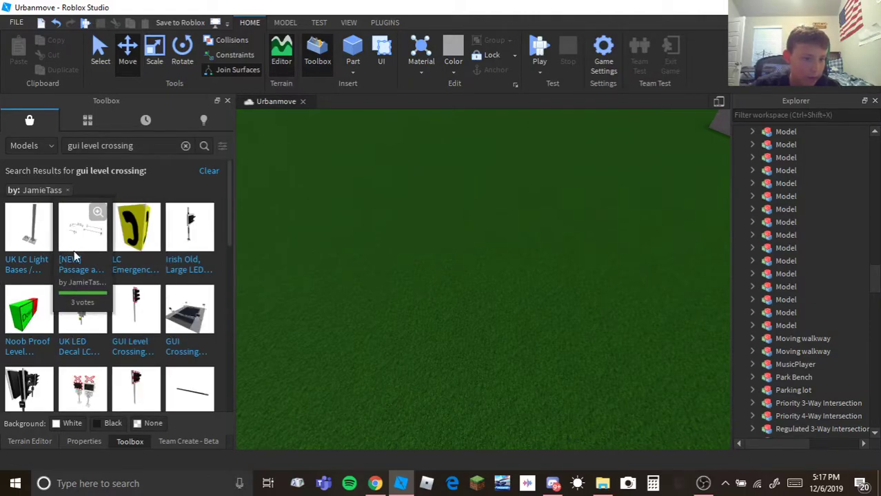
# Insert the creator's [NEW] Passage model onto the grass, inspect it and delete it
pyautogui.moveTo(329, 239); pyautogui.dragTo(330, 201)
pyautogui.moveTo(427, 279); pyautogui.dragTo(426, 279, button='right')
pyautogui.press('w')
pyautogui.scroll(-10, 426, 278)
pyautogui.press('Delete')
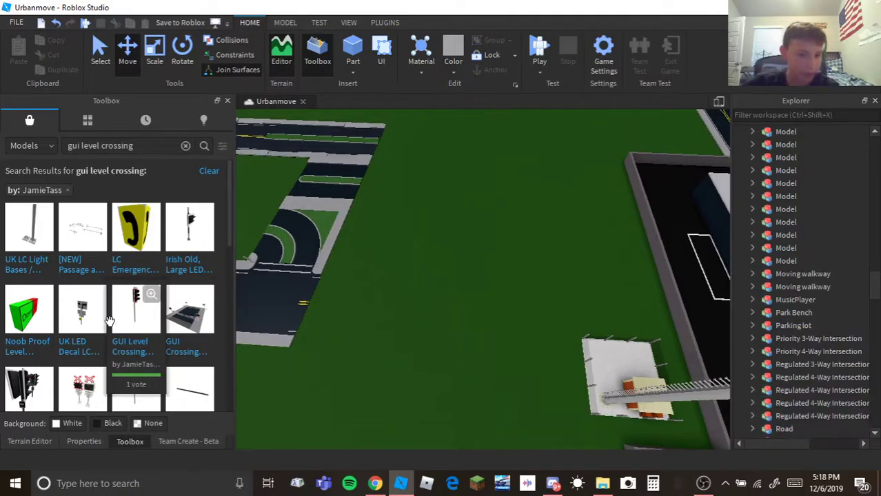
# Insert the Freightliner Automatic model from the creator's results onto the open grass, inspect it from several angles and delete it
pyautogui.scroll(-2, 181, 328)
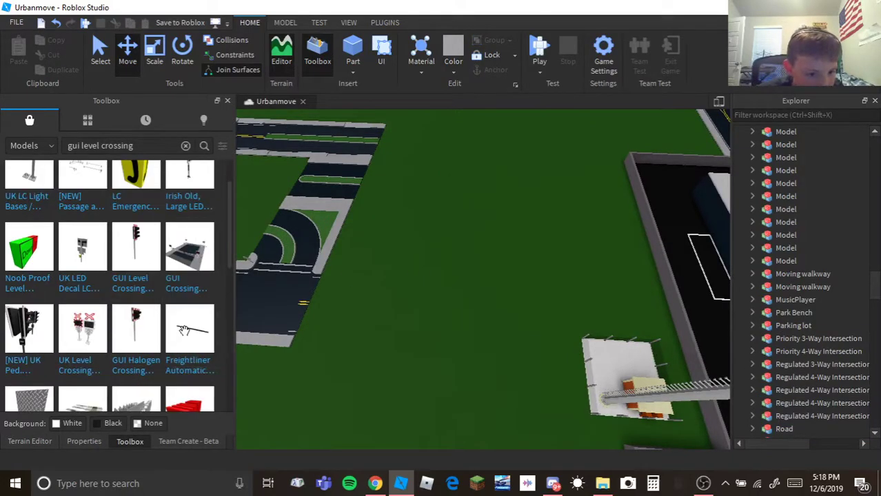
pyautogui.scroll(-2, 195, 370)
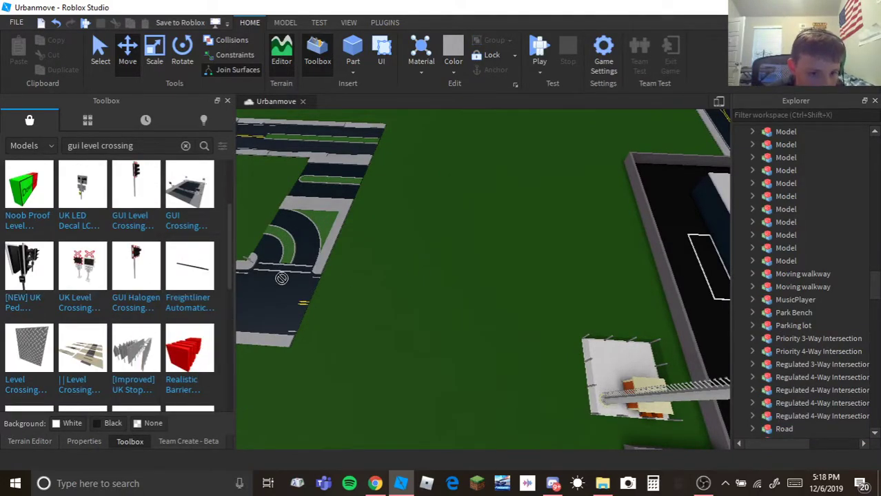
pyautogui.moveTo(304, 281); pyautogui.dragTo(436, 262)
pyautogui.press('f')
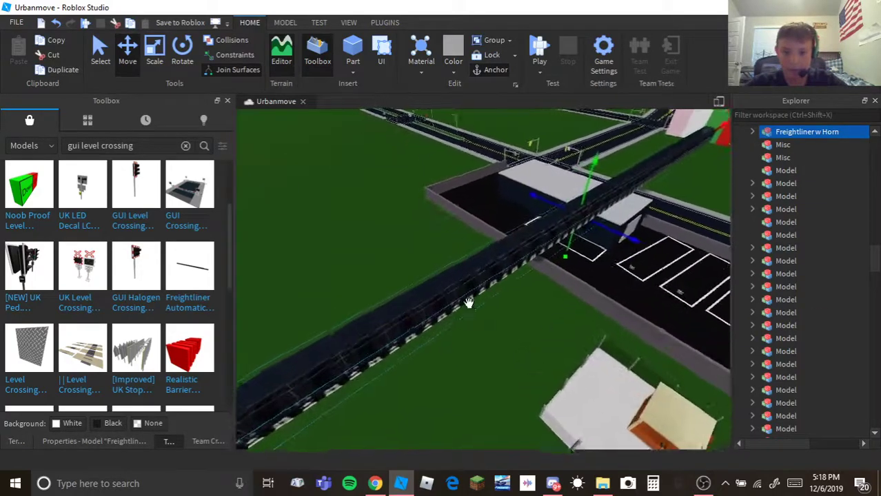
pyautogui.moveTo(468, 303); pyautogui.dragTo(501, 306, button='right')
pyautogui.press('w')
pyautogui.press('w')
pyautogui.press('w')
pyautogui.press('w')
pyautogui.press('s')
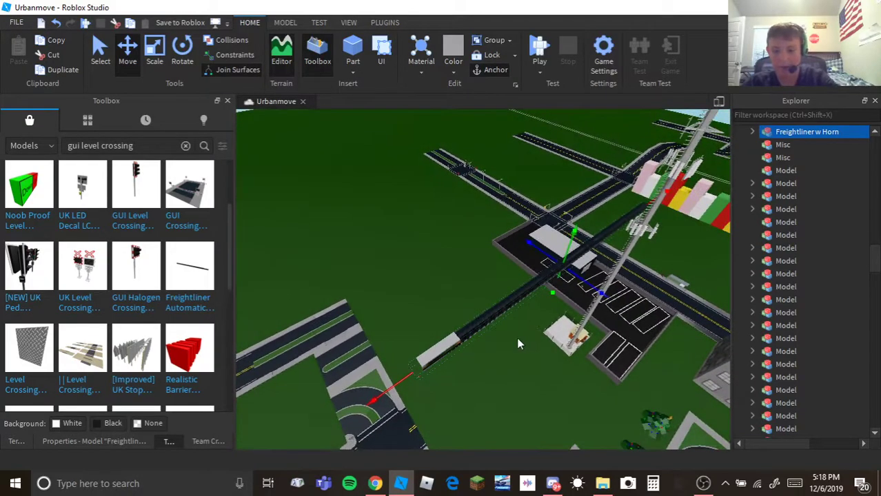
pyautogui.press('s')
pyautogui.moveTo(473, 345); pyautogui.dragTo(477, 346, button='right')
pyautogui.press('w')
pyautogui.press('w')
pyautogui.press('s')
pyautogui.press('w')
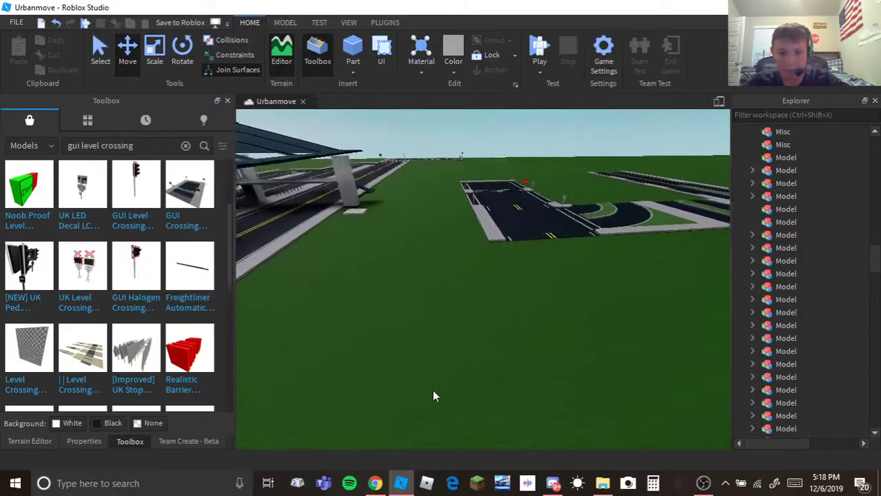
# Examine the brick and window textures on the buildings beside the street, selecting the texture on one wall
pyautogui.moveTo(430, 382); pyautogui.dragTo(409, 354, button='right')
pyautogui.press('w')
pyautogui.press('w')
pyautogui.press('w')
pyautogui.press('w')
pyautogui.click(518, 344)
pyautogui.scroll(-10, 520, 343)
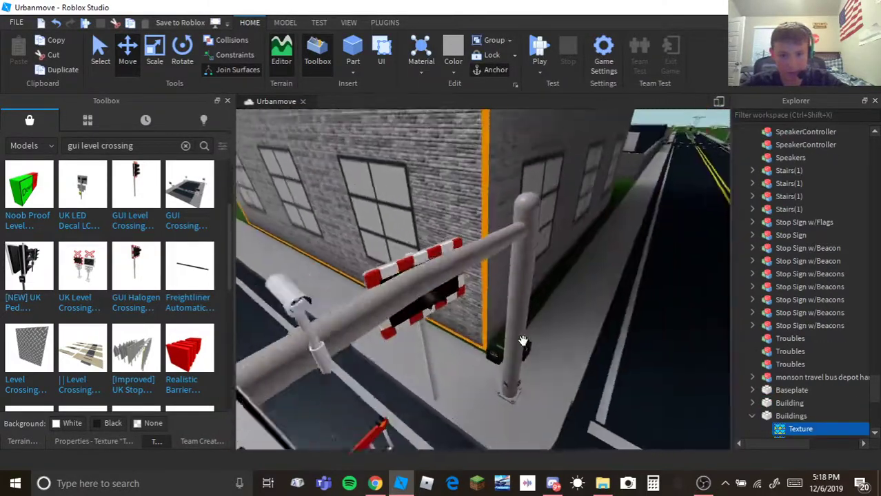
pyautogui.moveTo(524, 336); pyautogui.dragTo(605, 260, button='right')
pyautogui.press('w')
pyautogui.moveTo(608, 318); pyautogui.dragTo(534, 316, button='right')
pyautogui.press('d')
pyautogui.press('s')
pyautogui.press('d')
pyautogui.press('w')
pyautogui.moveTo(512, 394); pyautogui.dragTo(500, 385, button='right')
# Select the tall grey tower and look through the object types that can be inserted into its part
pyautogui.click(523, 355)
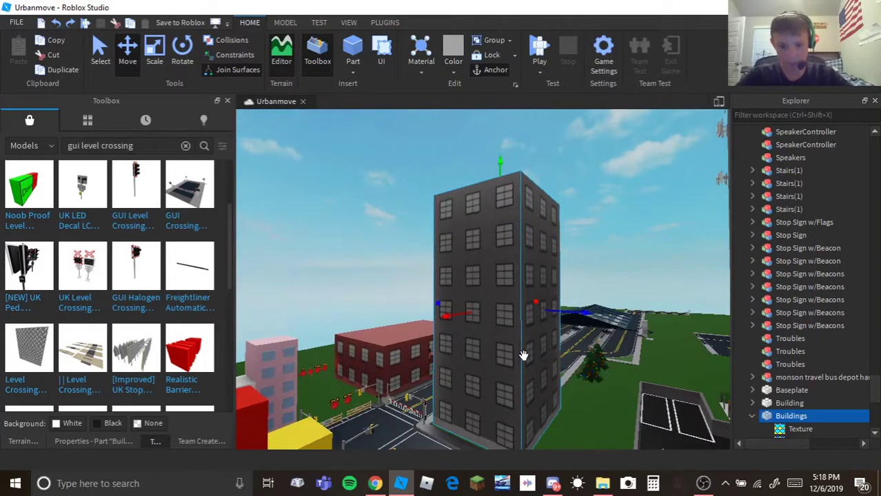
pyautogui.scroll(5, 523, 356)
pyautogui.moveTo(523, 355); pyautogui.dragTo(466, 306, button='right')
pyautogui.rightClick(466, 306)
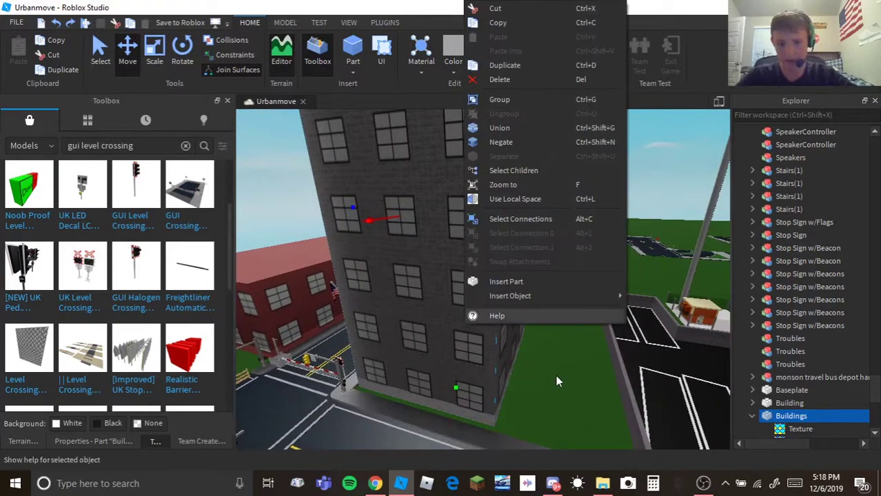
pyautogui.rightClick(829, 421)
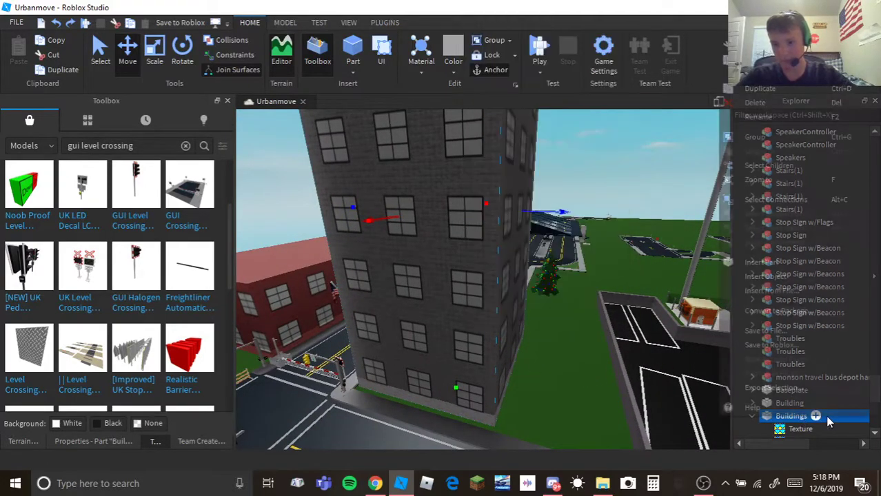
pyautogui.moveTo(776, 280)
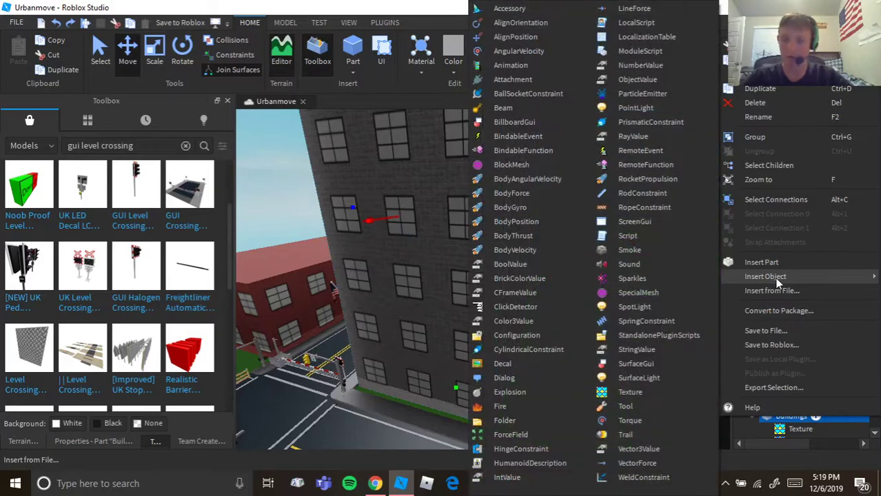
pyautogui.click(329, 336)
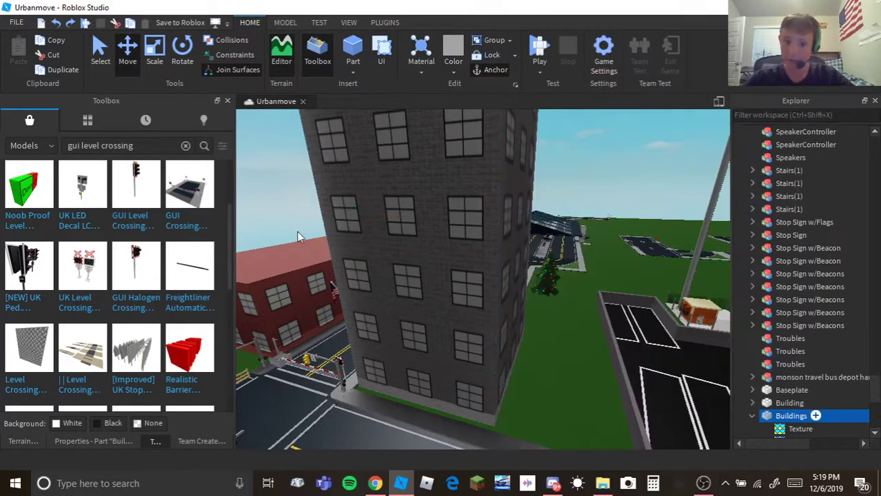
# Examine the other textured buildings and the crossing gates along the street from above
pyautogui.press('w')
pyautogui.moveTo(601, 374); pyautogui.dragTo(601, 374, button='right')
pyautogui.press('w')
pyautogui.press('s')
pyautogui.moveTo(447, 267); pyautogui.dragTo(436, 228, button='right')
pyautogui.moveTo(562, 291); pyautogui.dragTo(568, 297, button='right')
pyautogui.press('d')
pyautogui.press('s')
pyautogui.moveTo(466, 297); pyautogui.dragTo(468, 299, button='right')
pyautogui.press('s')
# Insert a small model from the level crossing results onto the grass beside the glowing glass building, and delete it
pyautogui.scroll(-1, 56, 207)
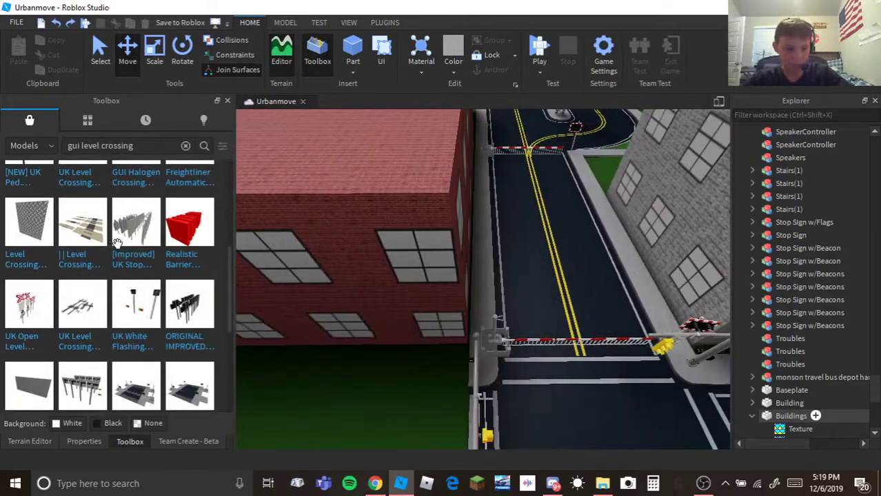
pyautogui.scroll(3, 124, 255)
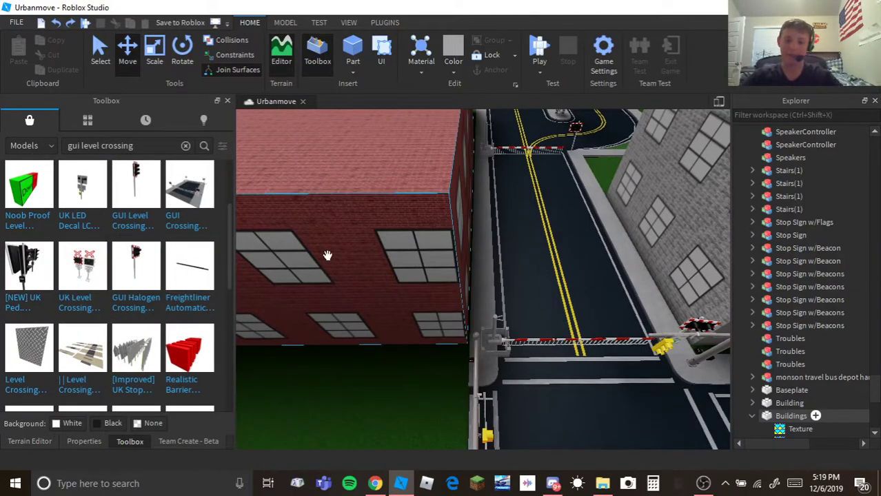
pyautogui.moveTo(299, 301); pyautogui.dragTo(489, 338, button='right')
pyautogui.press('w')
pyautogui.press('w')
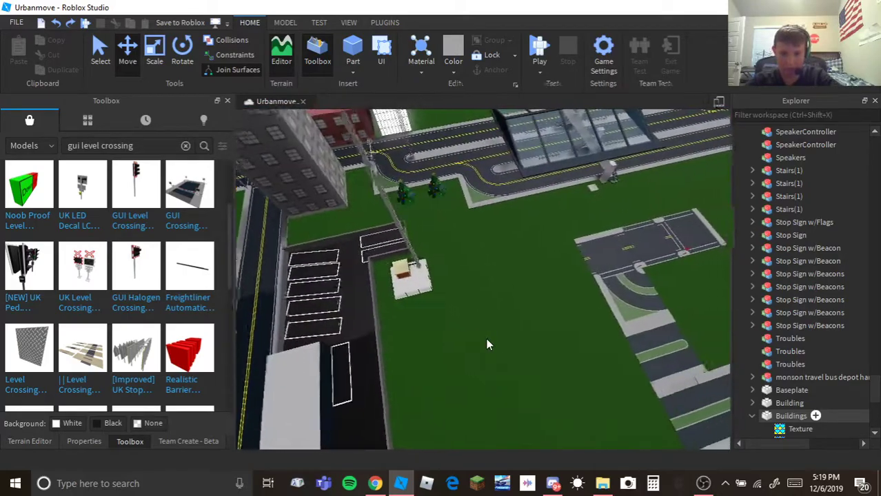
pyautogui.scroll(3, 487, 345)
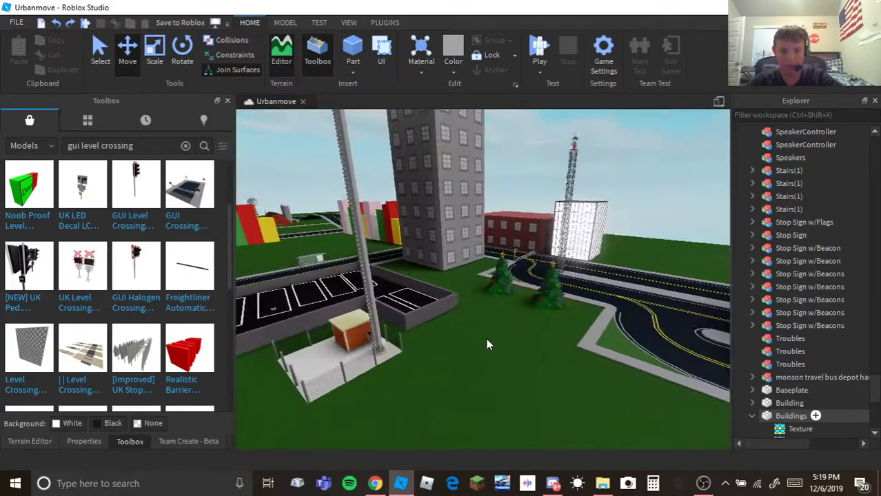
pyautogui.scroll(10, 486, 344)
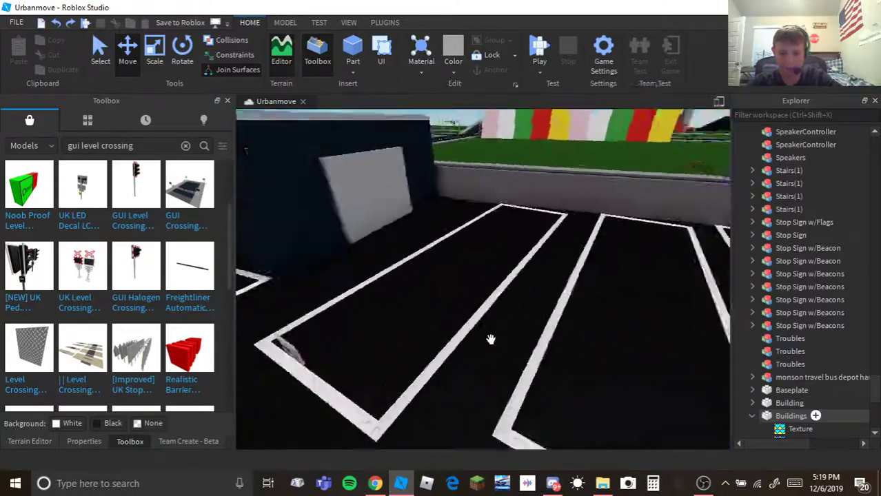
pyautogui.moveTo(486, 338); pyautogui.dragTo(487, 344, button='right')
pyautogui.scroll(3, 487, 339)
pyautogui.scroll(3, 487, 339)
pyautogui.press('w')
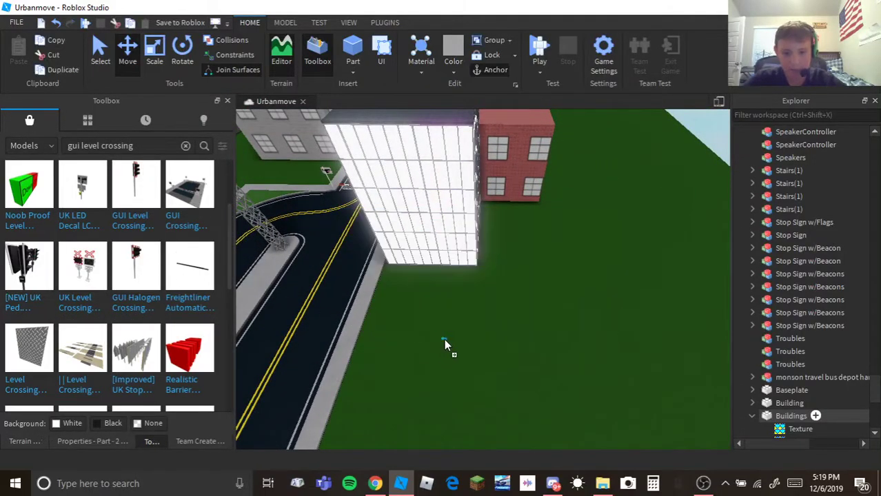
pyautogui.click(444, 338)
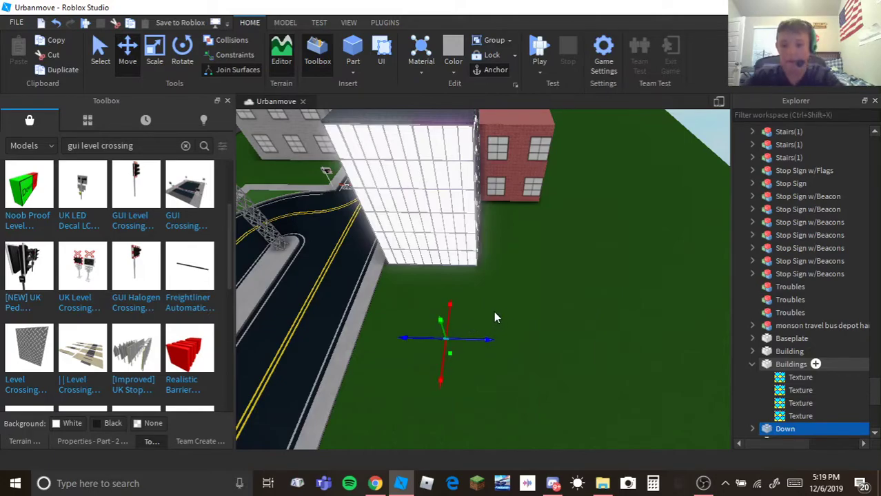
pyautogui.press('Delete')
# Look further down the level crossing results for another model to place on the open grass
pyautogui.moveTo(509, 437); pyautogui.dragTo(508, 438, button='right')
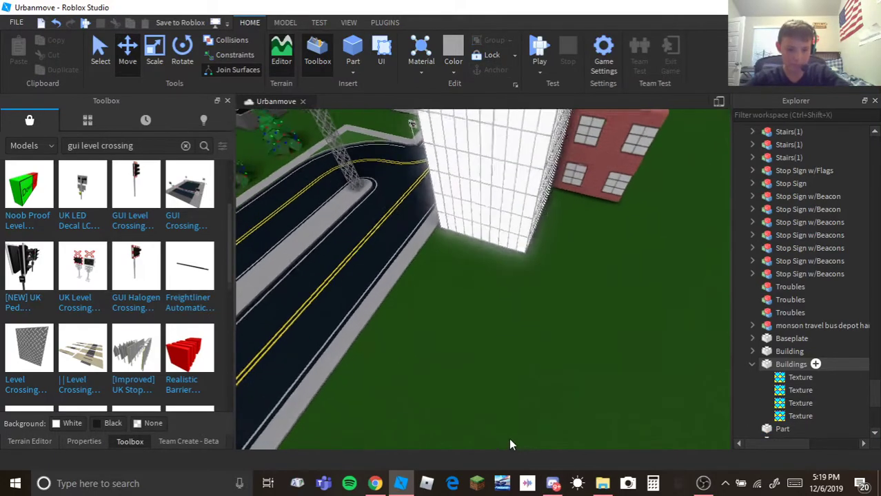
pyautogui.press('d')
pyautogui.scroll(-3, 112, 335)
pyautogui.moveTo(388, 361); pyautogui.dragTo(410, 350, button='right')
pyautogui.scroll(4, 441, 357)
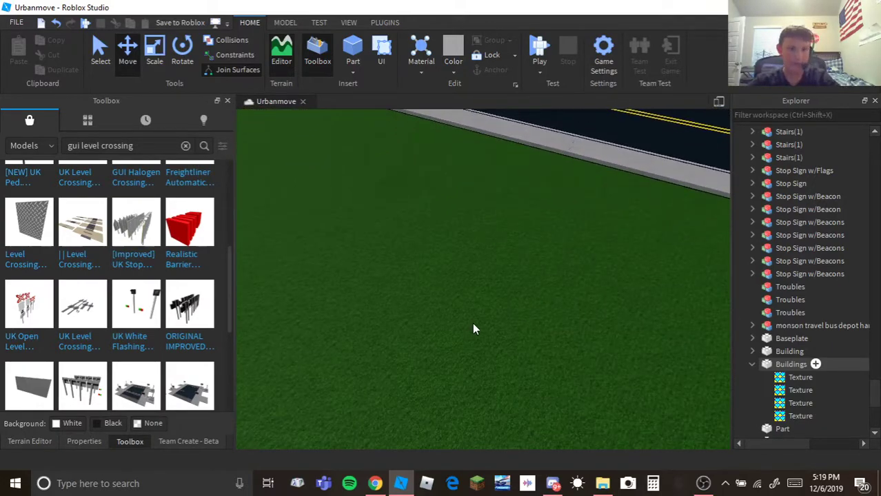